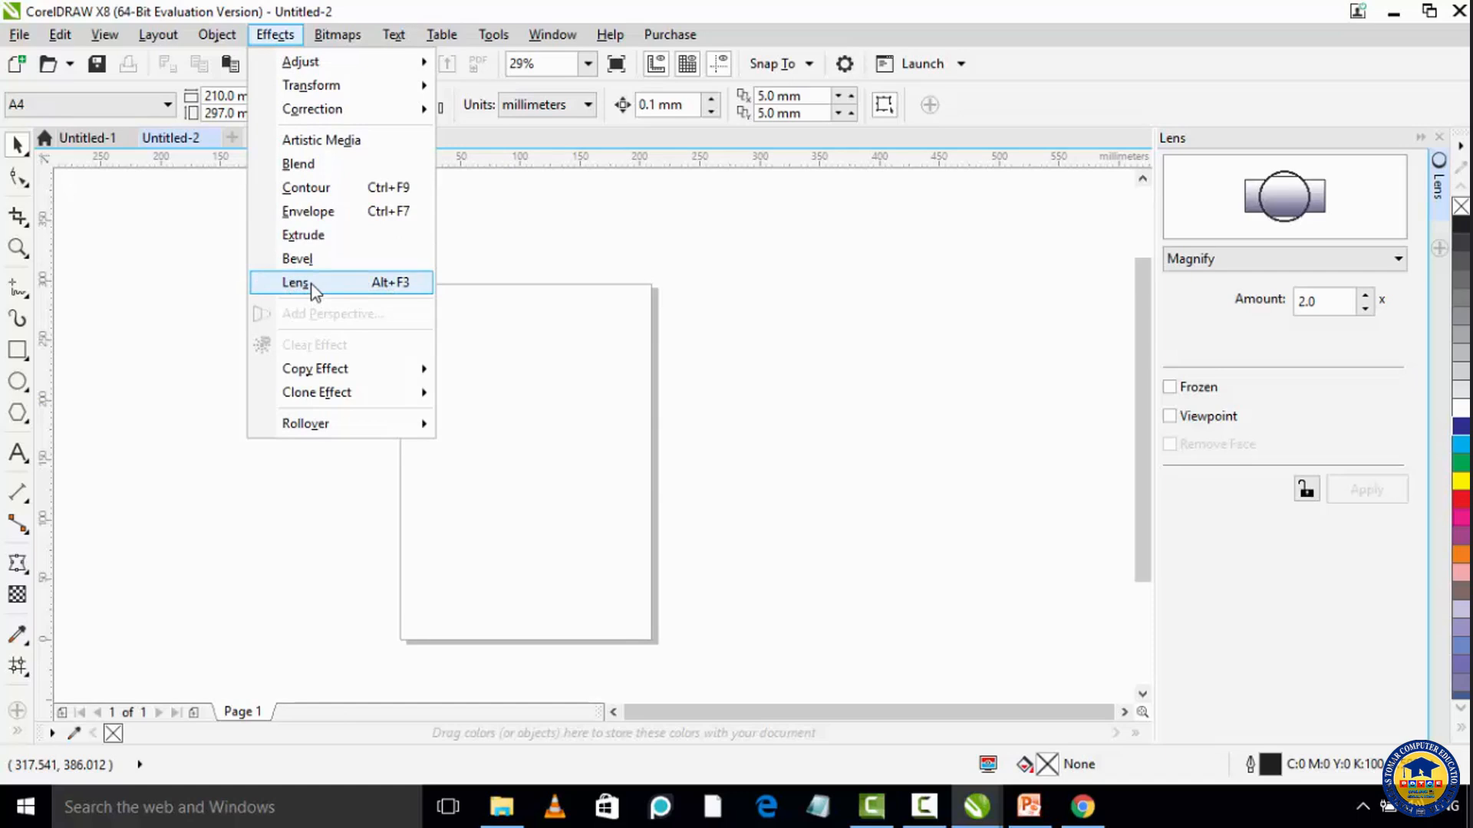
# Step: Open the Lens effect settings, preview the Brighten lens type and set the type back to No Lens Effect
pyautogui.click(346, 290)
pyautogui.click(840, 411)
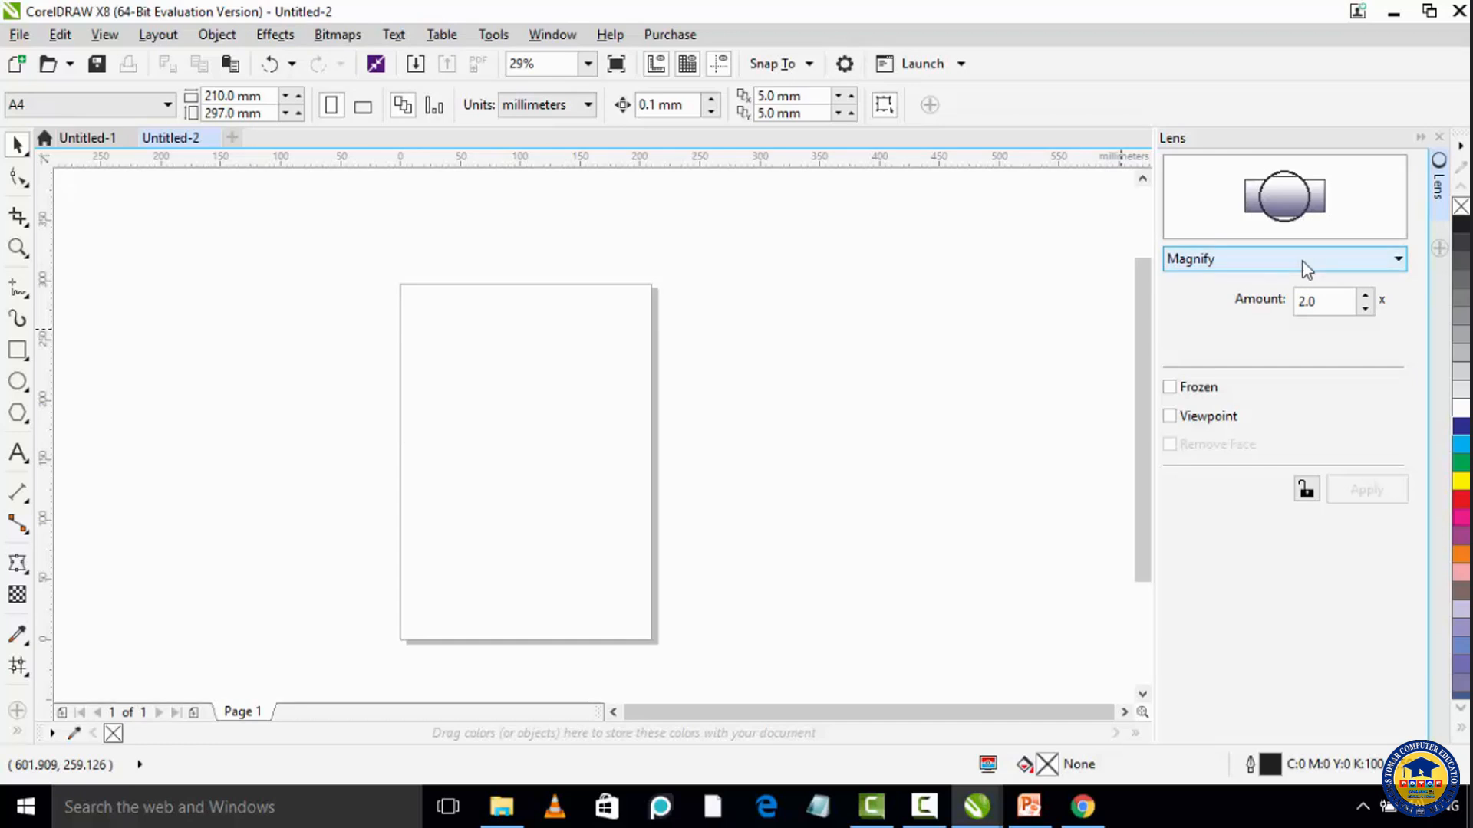
pyautogui.click(1323, 263)
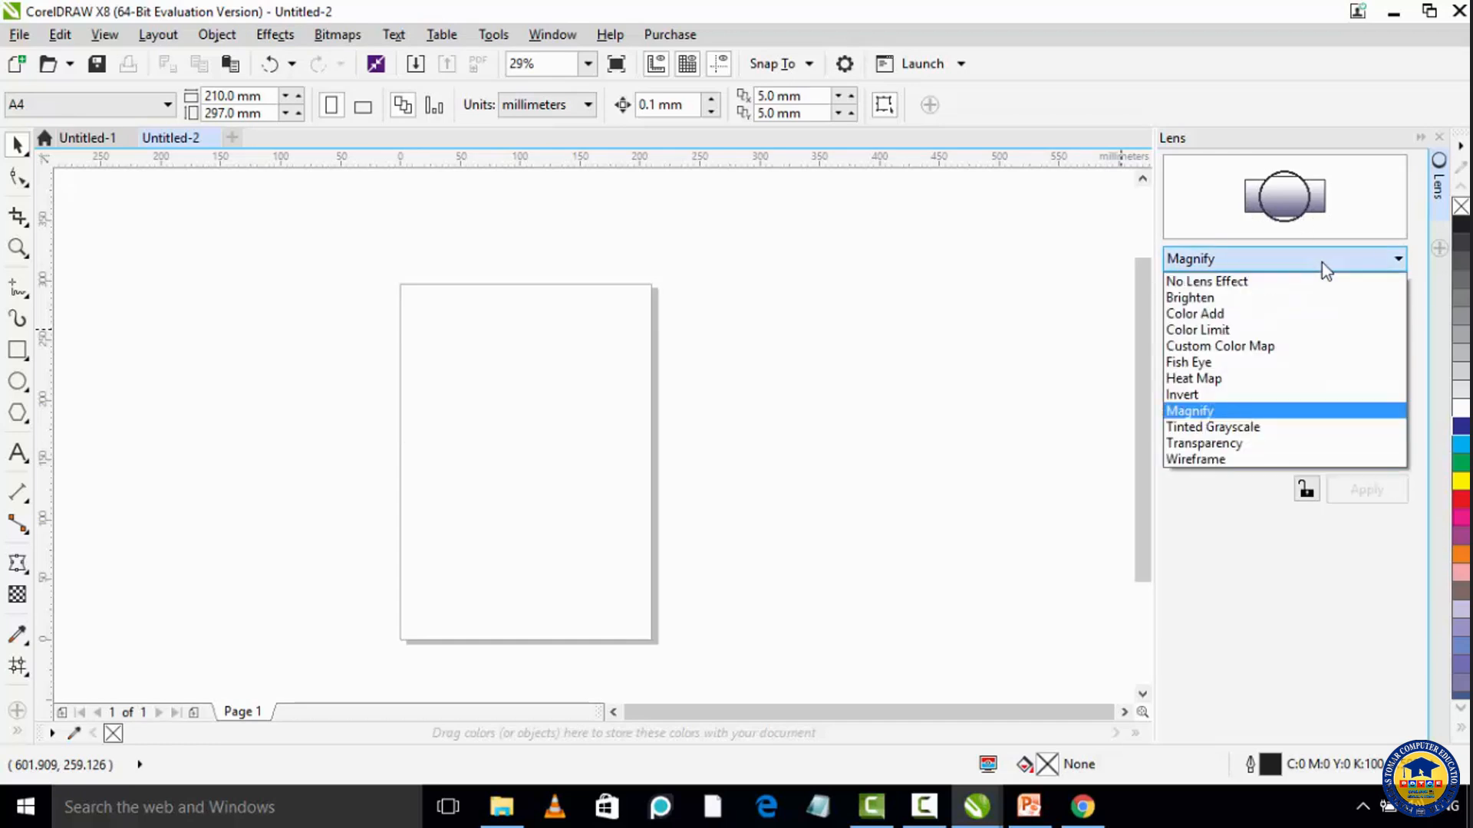
pyautogui.click(1201, 282)
pyautogui.click(1219, 262)
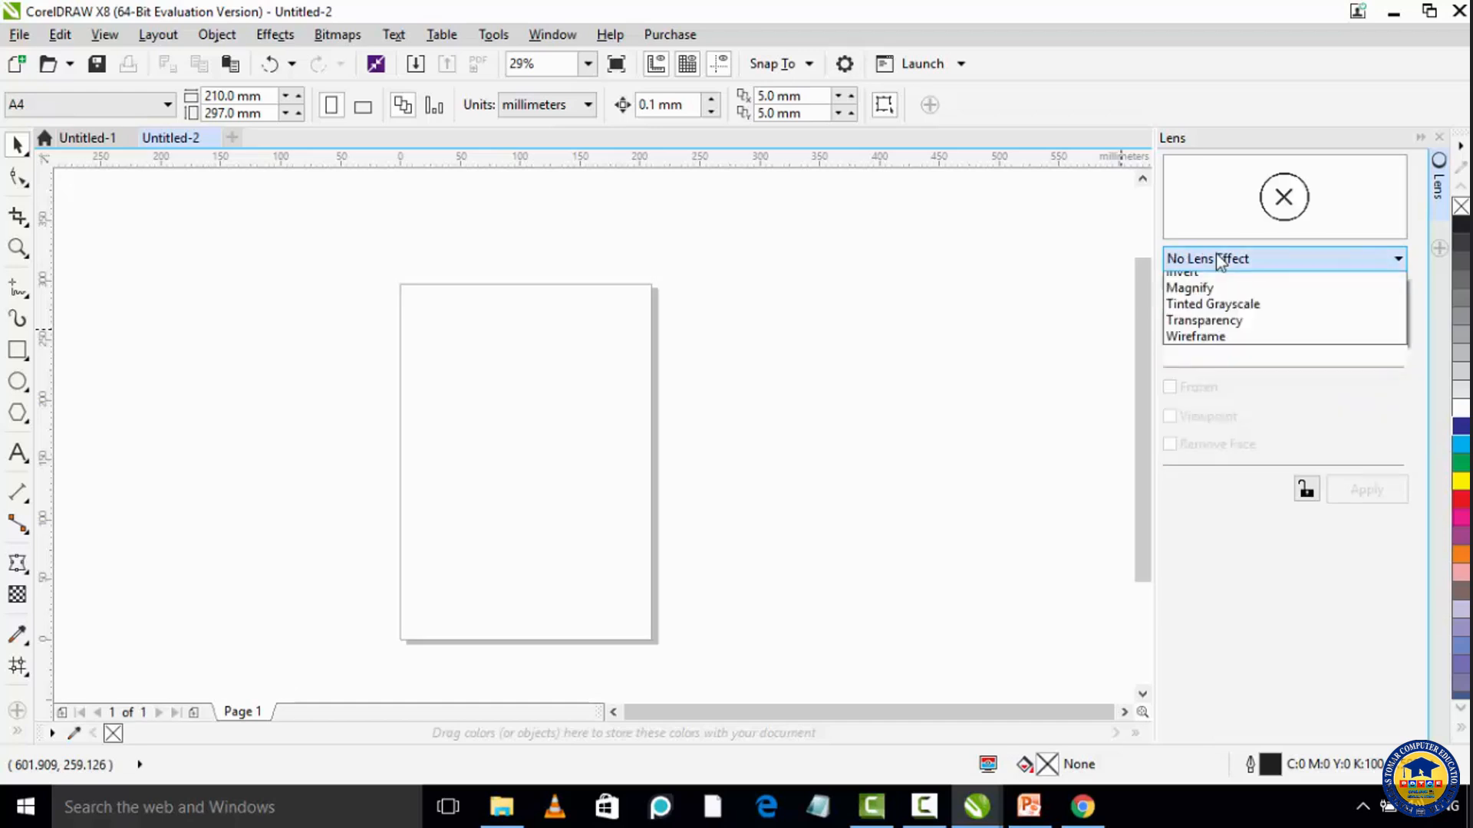
pyautogui.click(1213, 292)
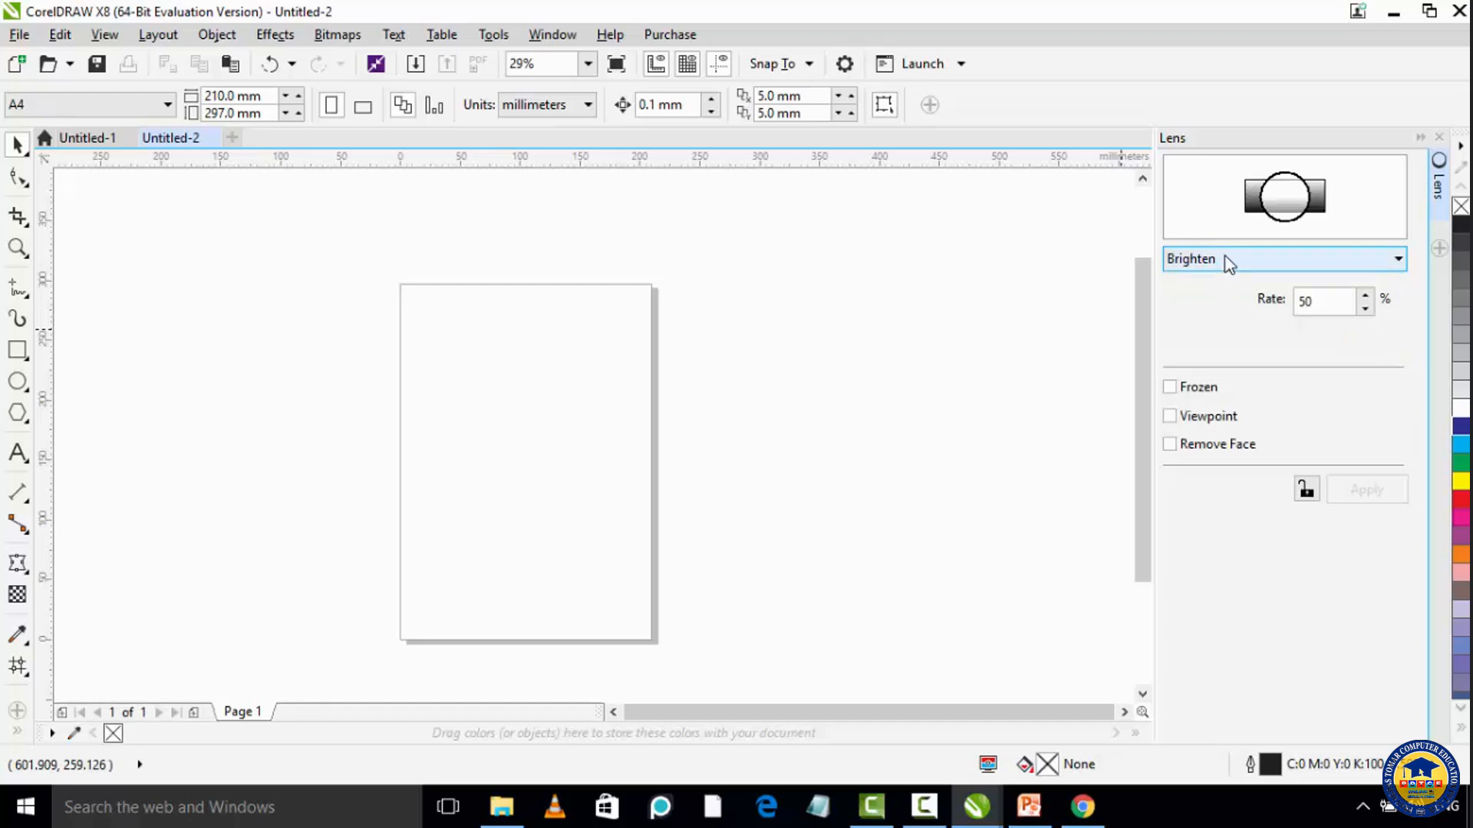
pyautogui.click(1225, 261)
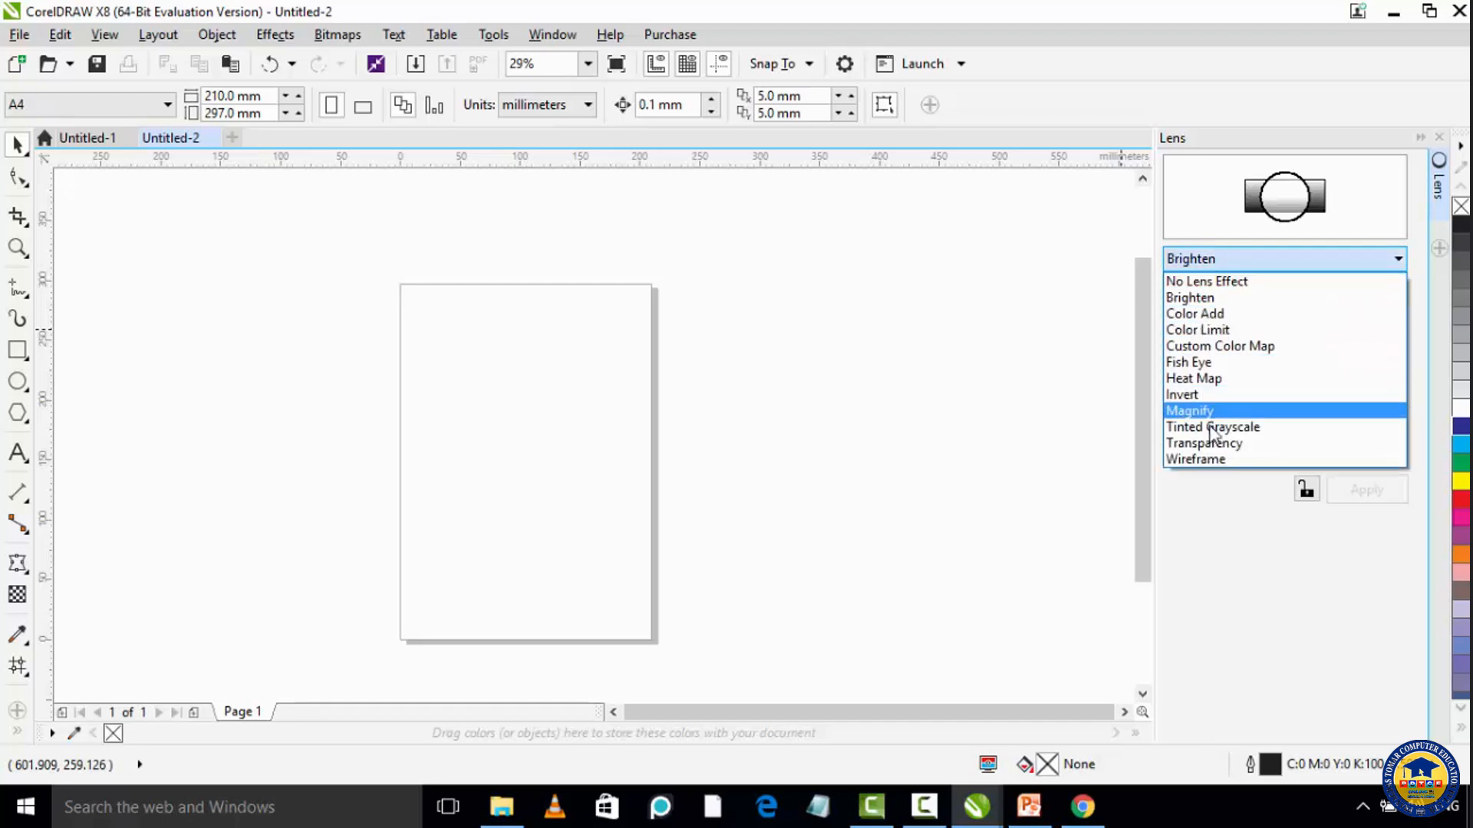
pyautogui.click(1211, 281)
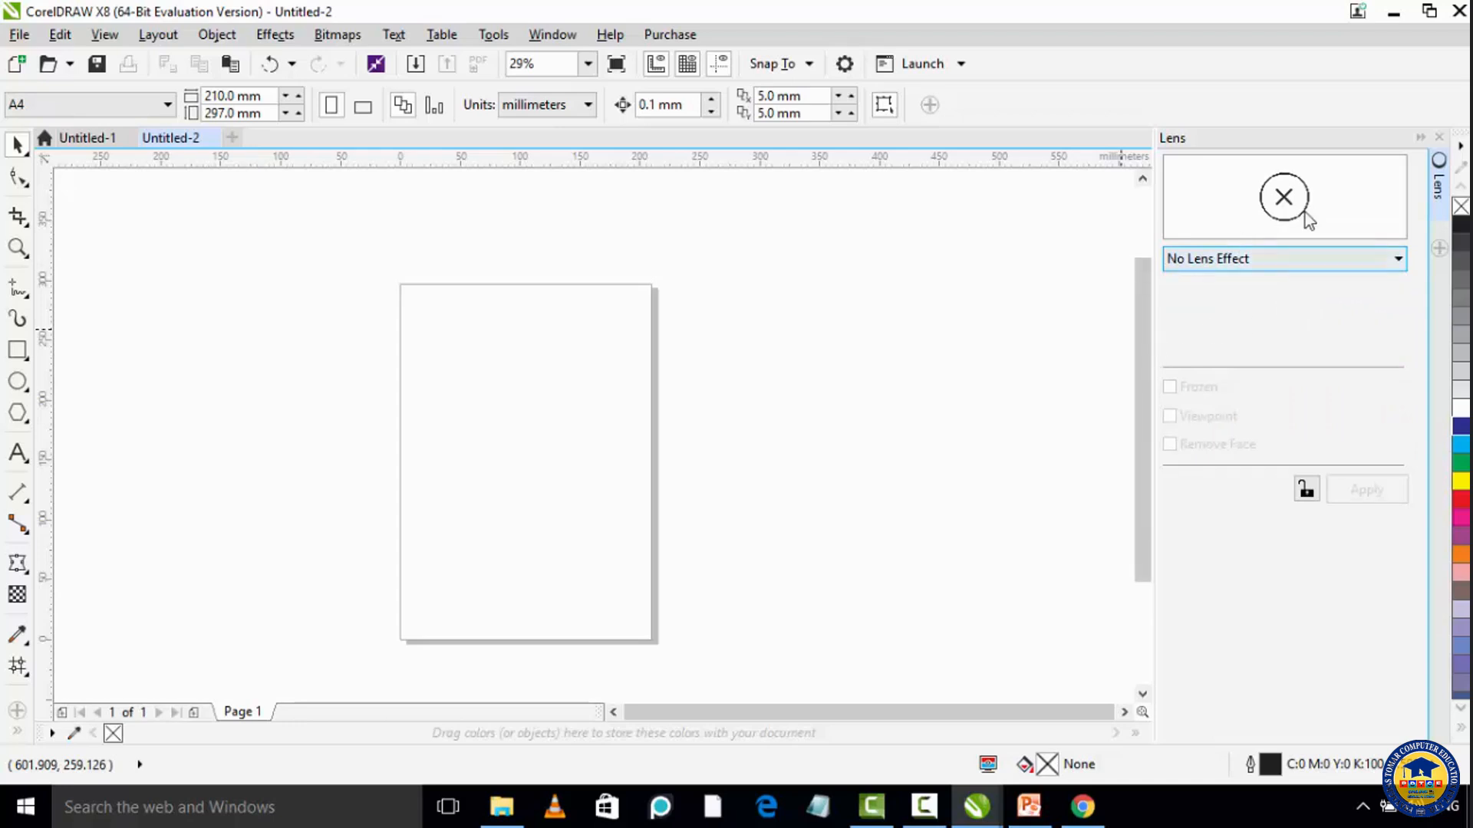
# Step: Paint a multicoloured swirl brush stroke with Artistic Media, about 145 × 117 mm, on the upper part of the page
pyautogui.click(24, 319)
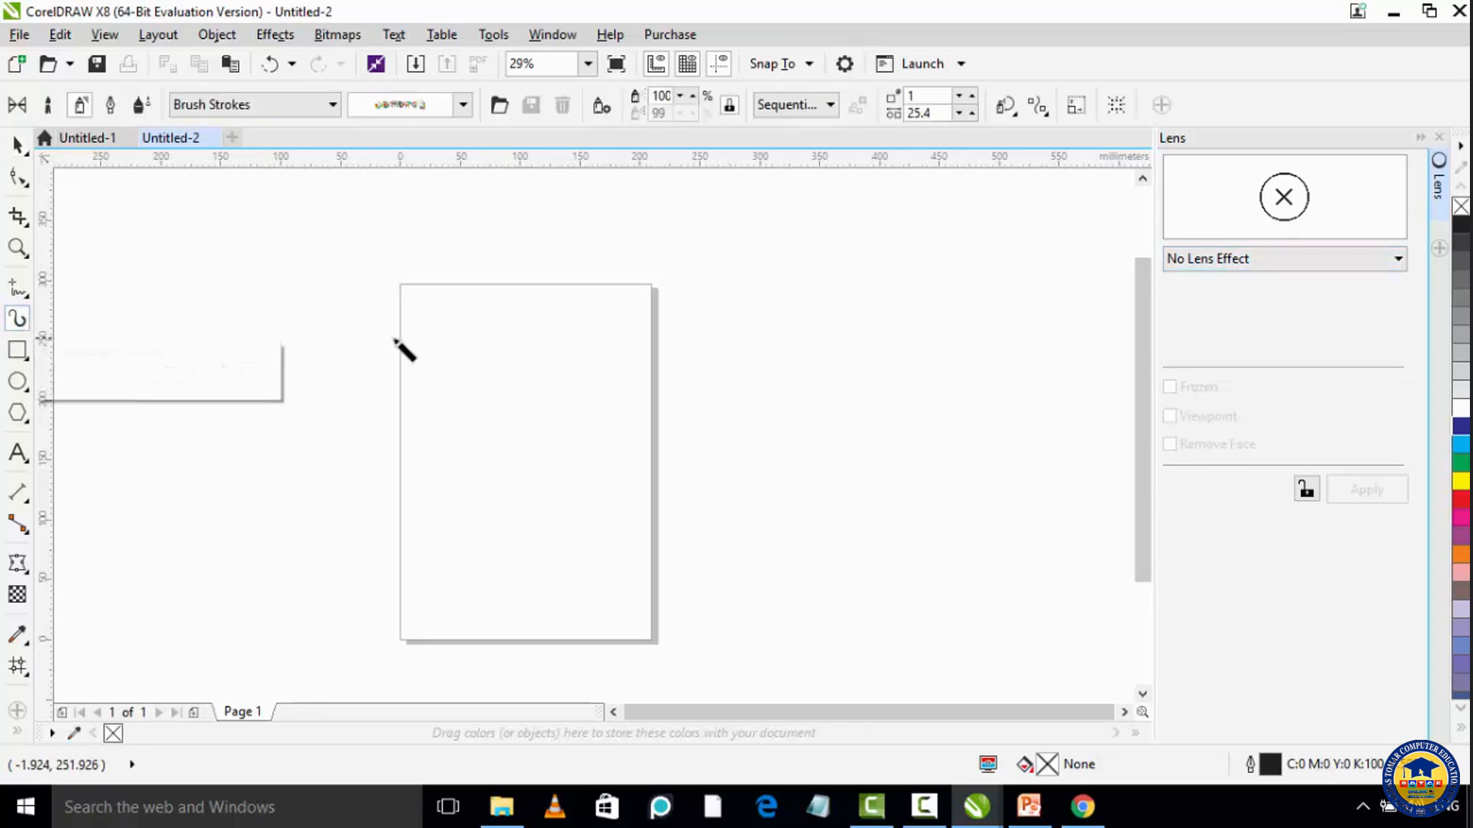
pyautogui.moveTo(445, 358)
pyautogui.mouseDown()
pyautogui.moveTo(525, 357)
pyautogui.moveTo(529, 392)
pyautogui.moveTo(456, 369)
pyautogui.moveTo(476, 327)
pyautogui.moveTo(502, 324)
pyautogui.moveTo(484, 420)
pyautogui.moveTo(520, 345)
pyautogui.moveTo(521, 389)
pyautogui.moveTo(443, 401)
pyautogui.moveTo(465, 354)
pyautogui.moveTo(474, 382)
pyautogui.mouseUp()
pyautogui.scroll(3, 479, 384)
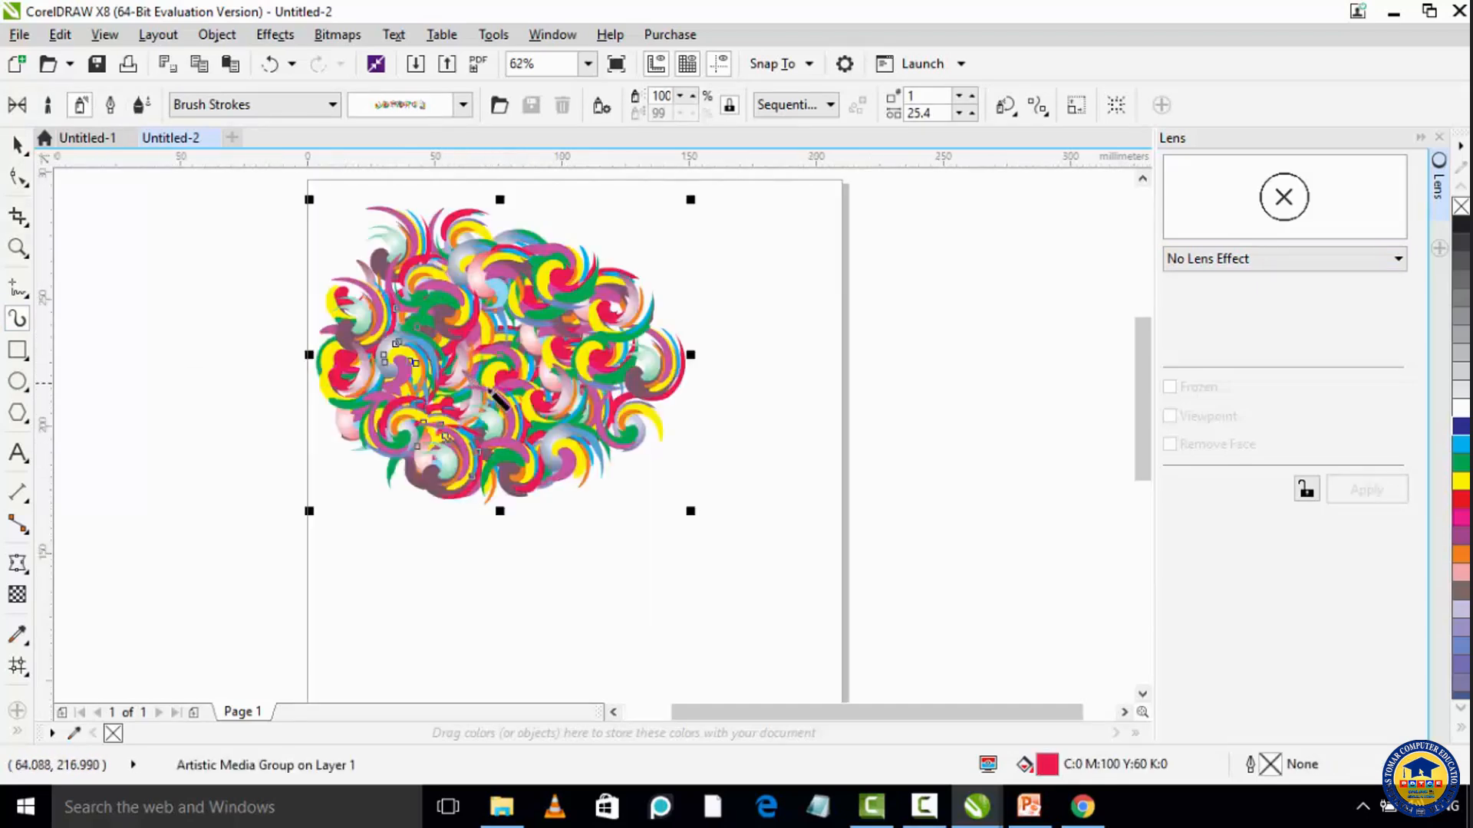
# Step: Draw a circle about 70 mm in diameter over the middle of the painted swirls
pyautogui.click(18, 383)
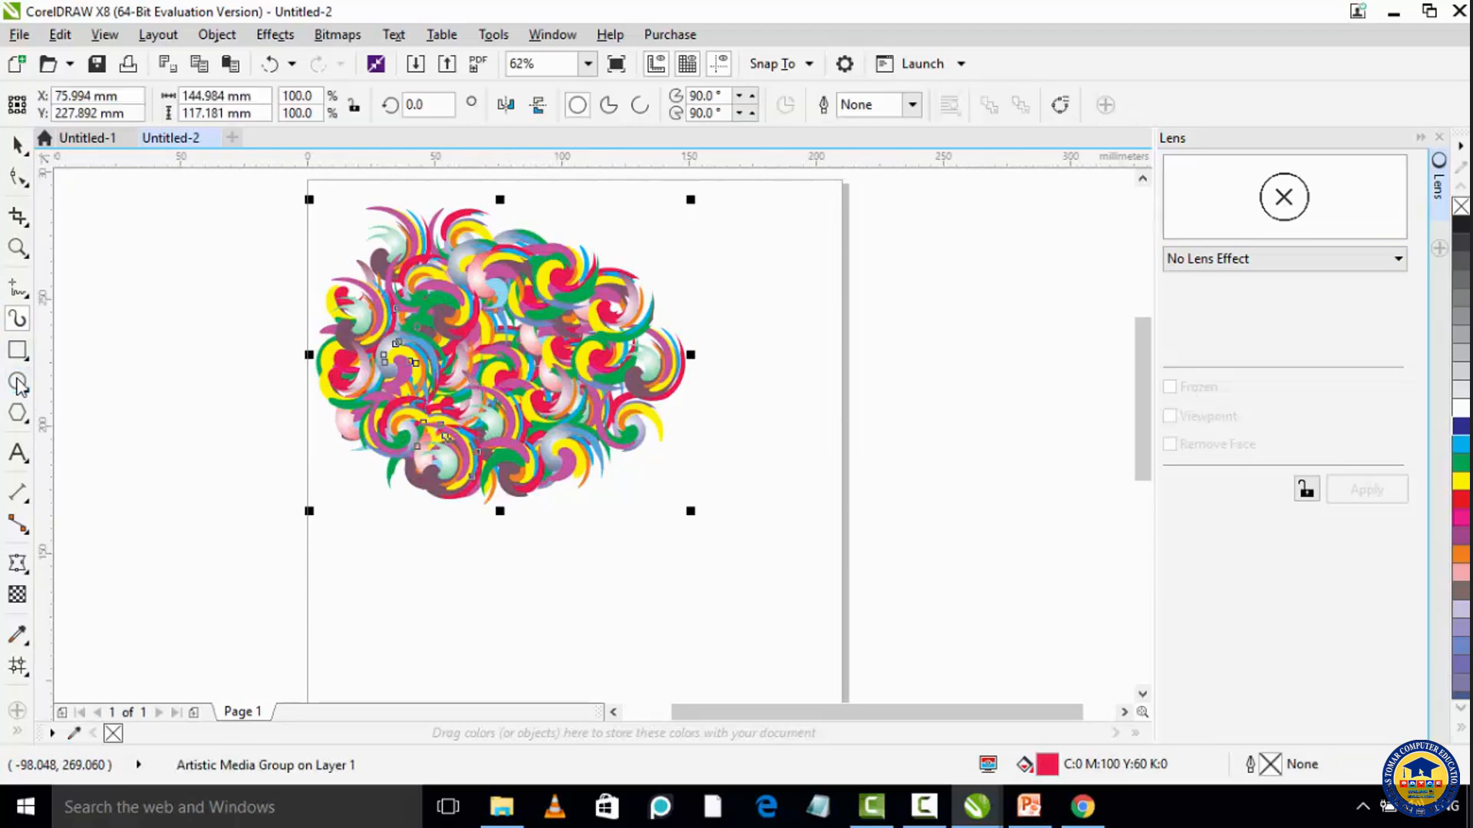
pyautogui.moveTo(437, 278); pyautogui.dragTo(614, 459)
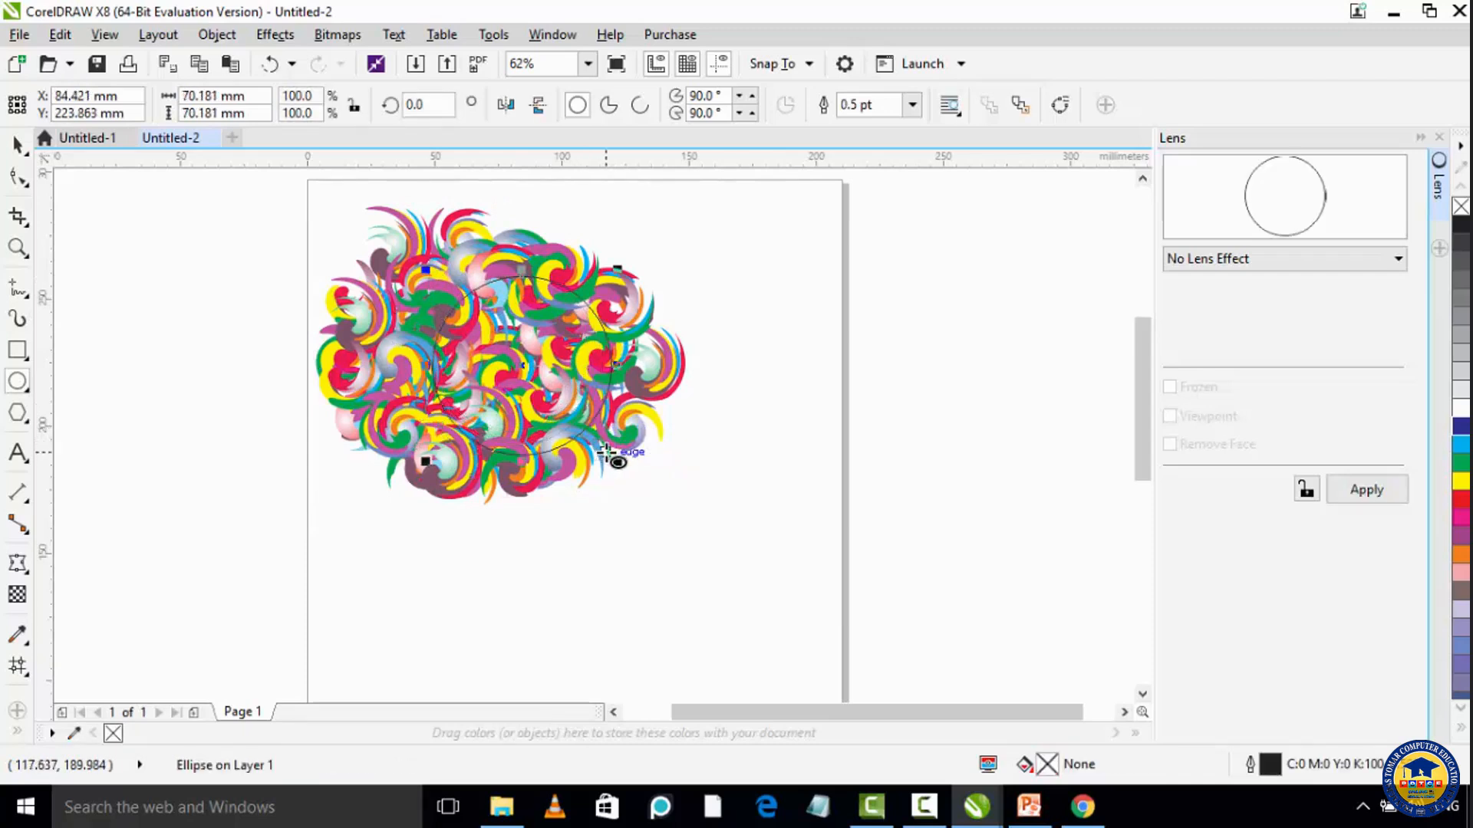
pyautogui.click(17, 147)
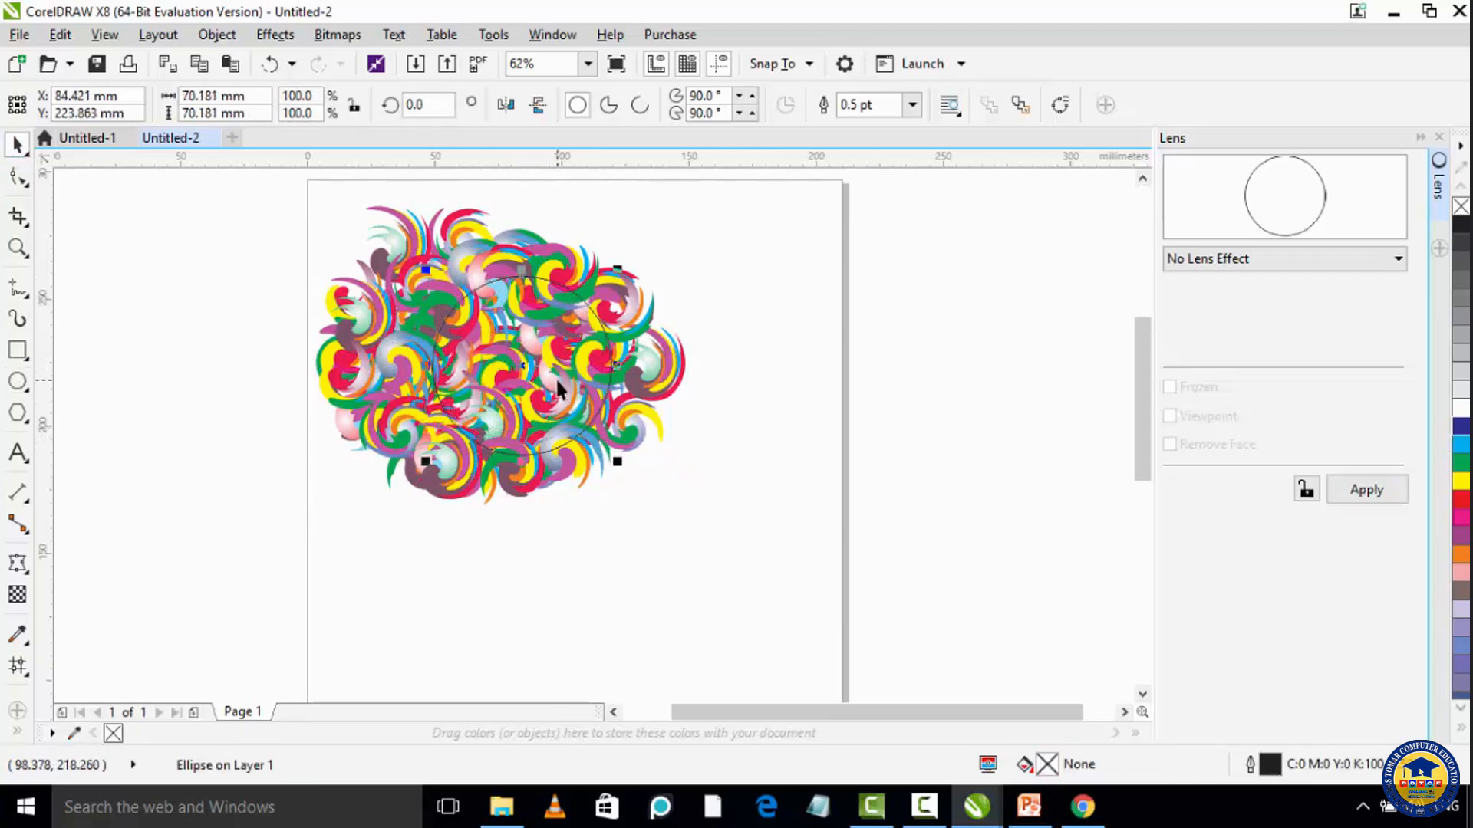
pyautogui.click(522, 376)
pyautogui.moveTo(517, 369)
pyautogui.mouseDown()
pyautogui.moveTo(535, 366)
pyautogui.moveTo(520, 375)
pyautogui.mouseUp()
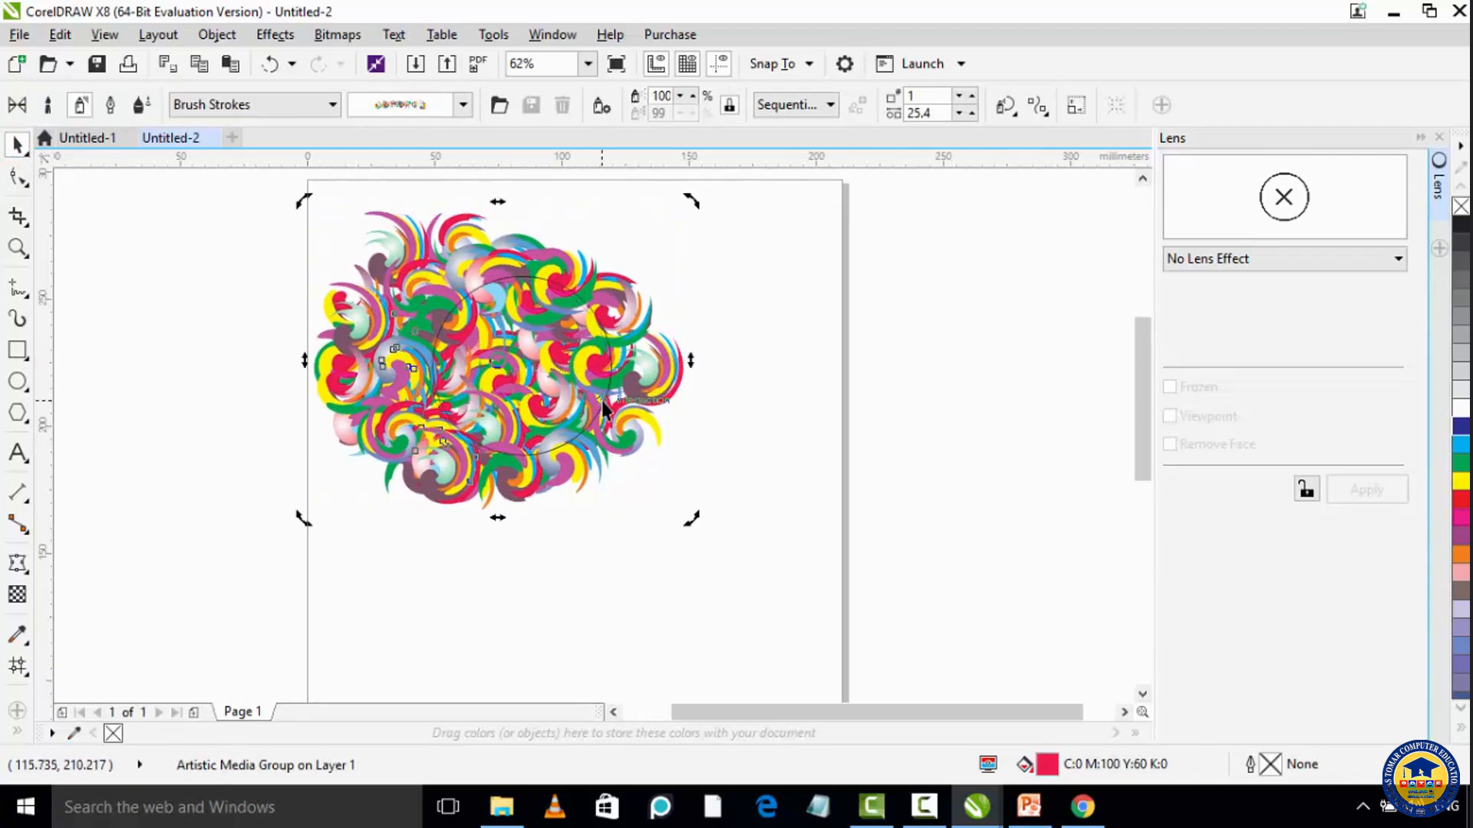
pyautogui.click(805, 396)
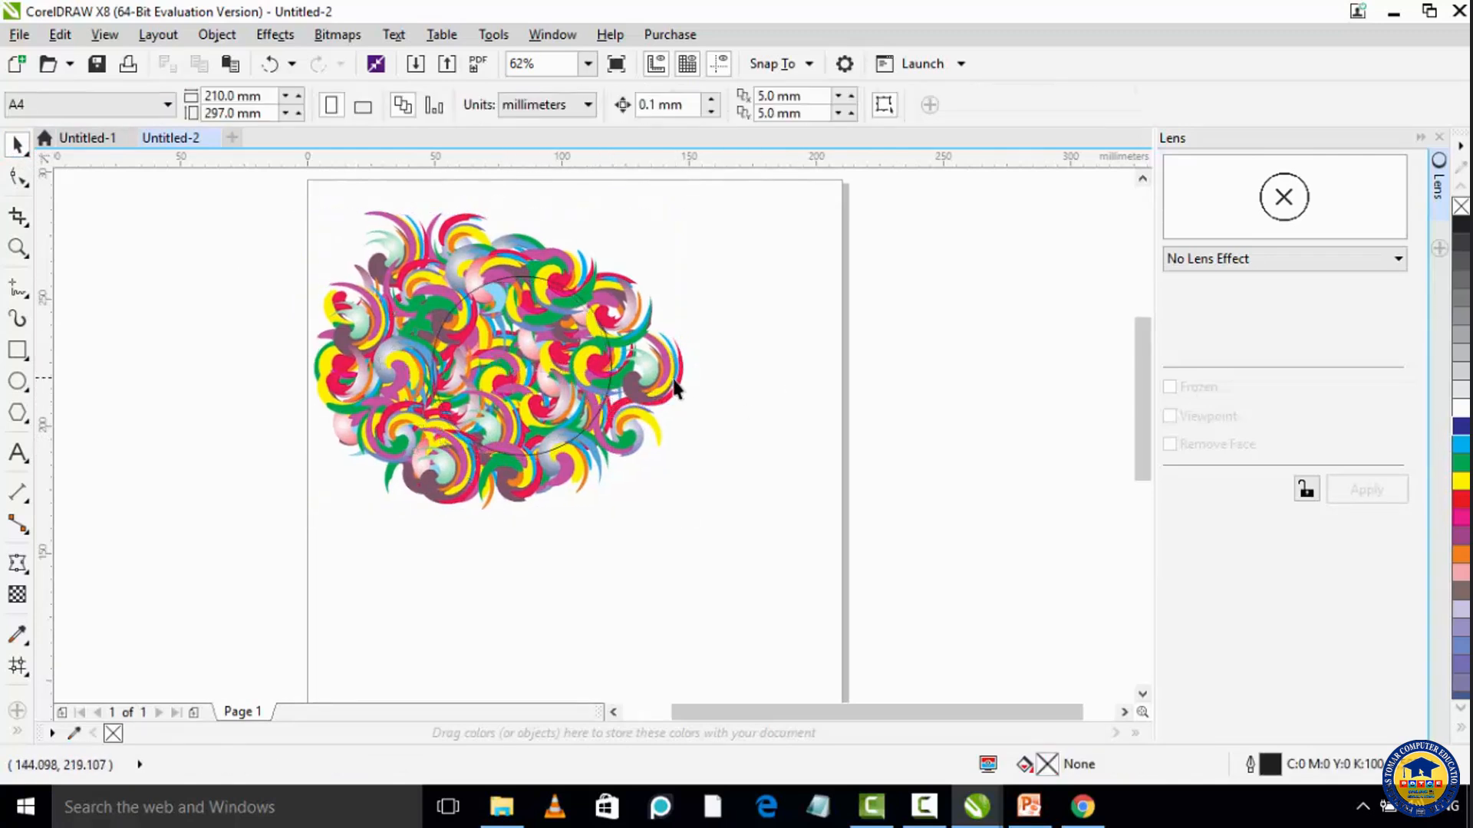
# Step: Select the circle lying over the swirls by its outline and choose Brighten as its lens type
pyautogui.scroll(1, 663, 375)
pyautogui.click(606, 362)
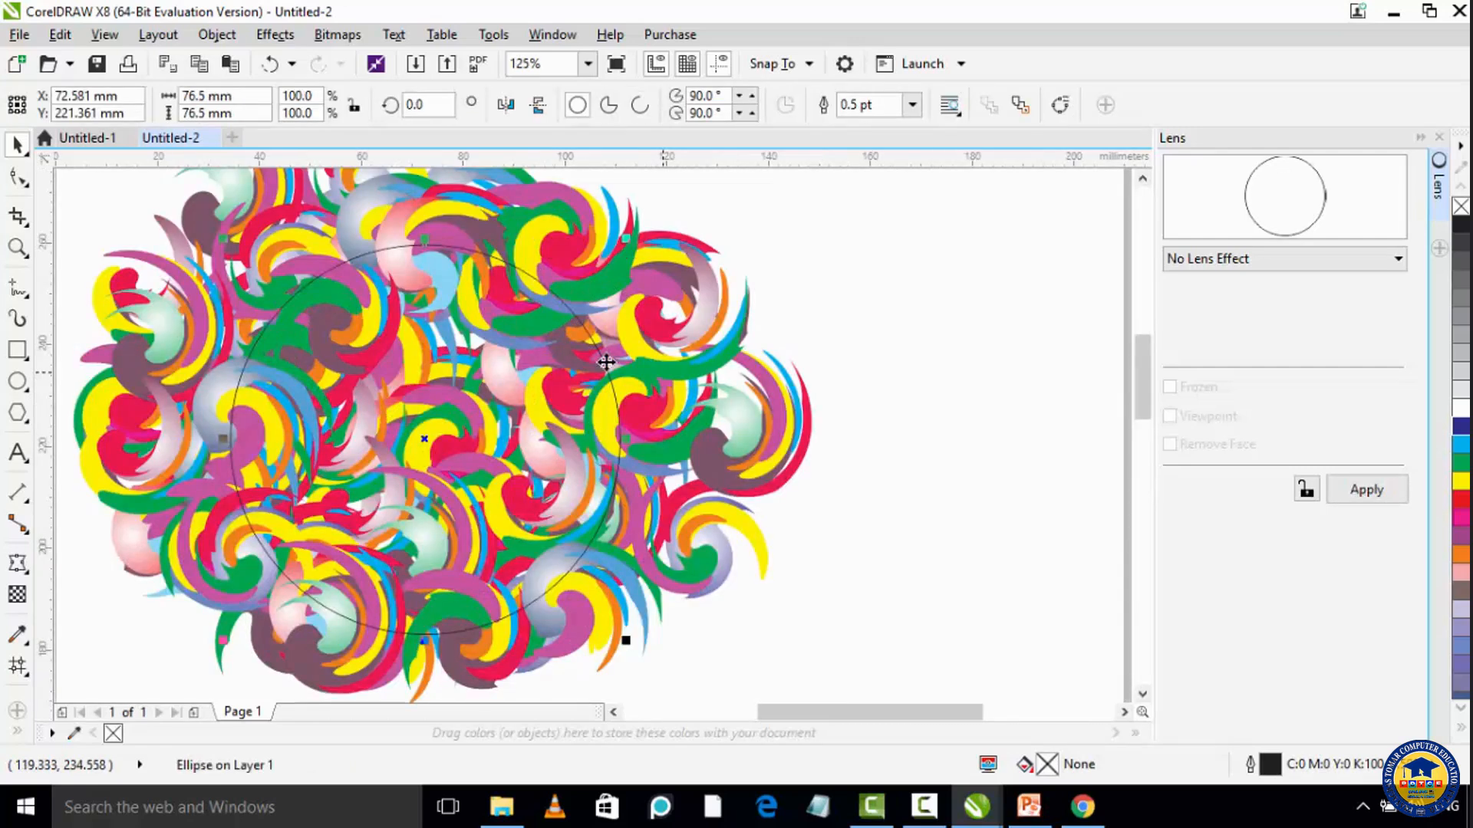
pyautogui.click(605, 362)
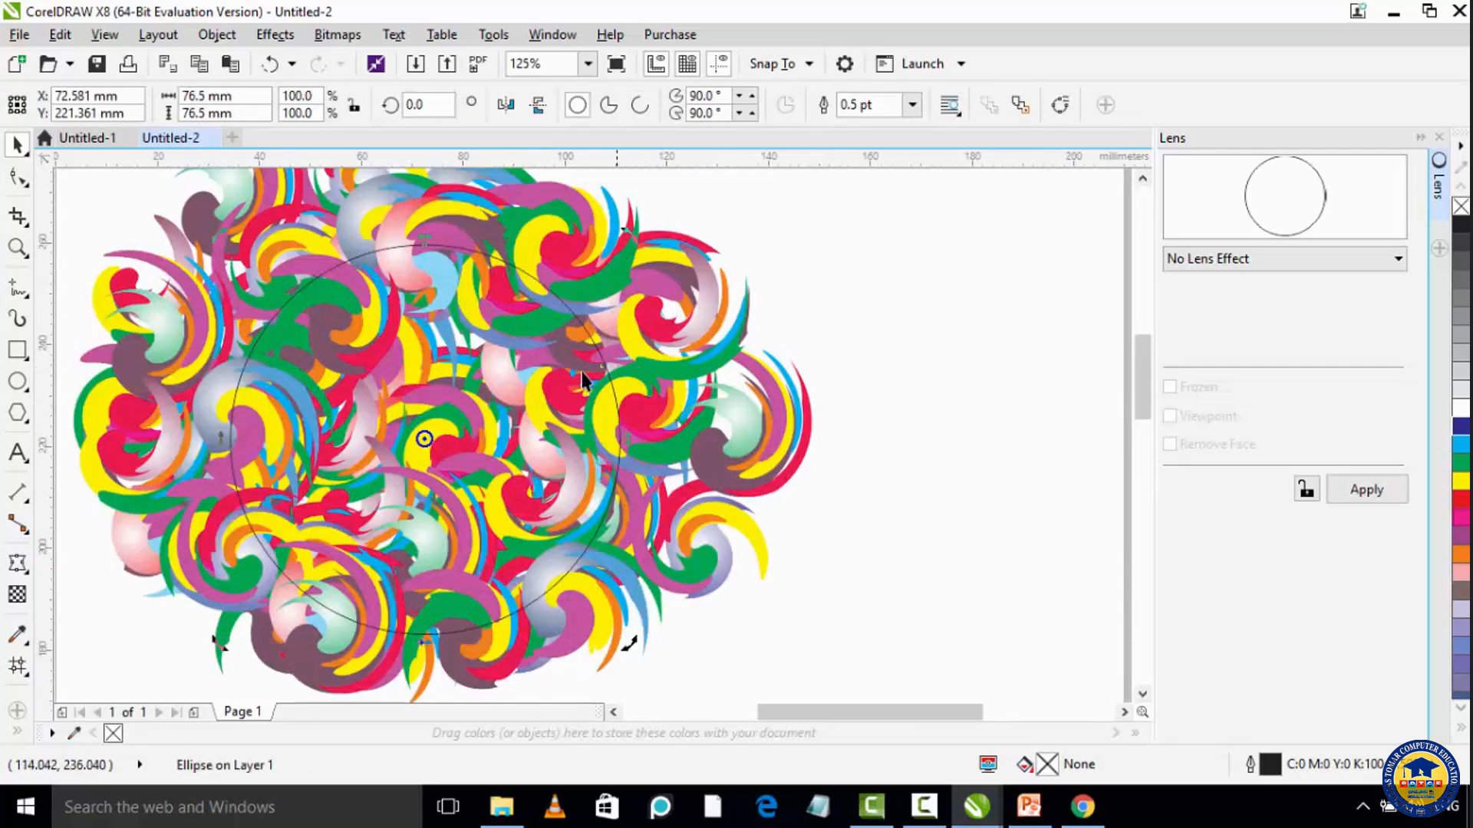
pyautogui.click(692, 357)
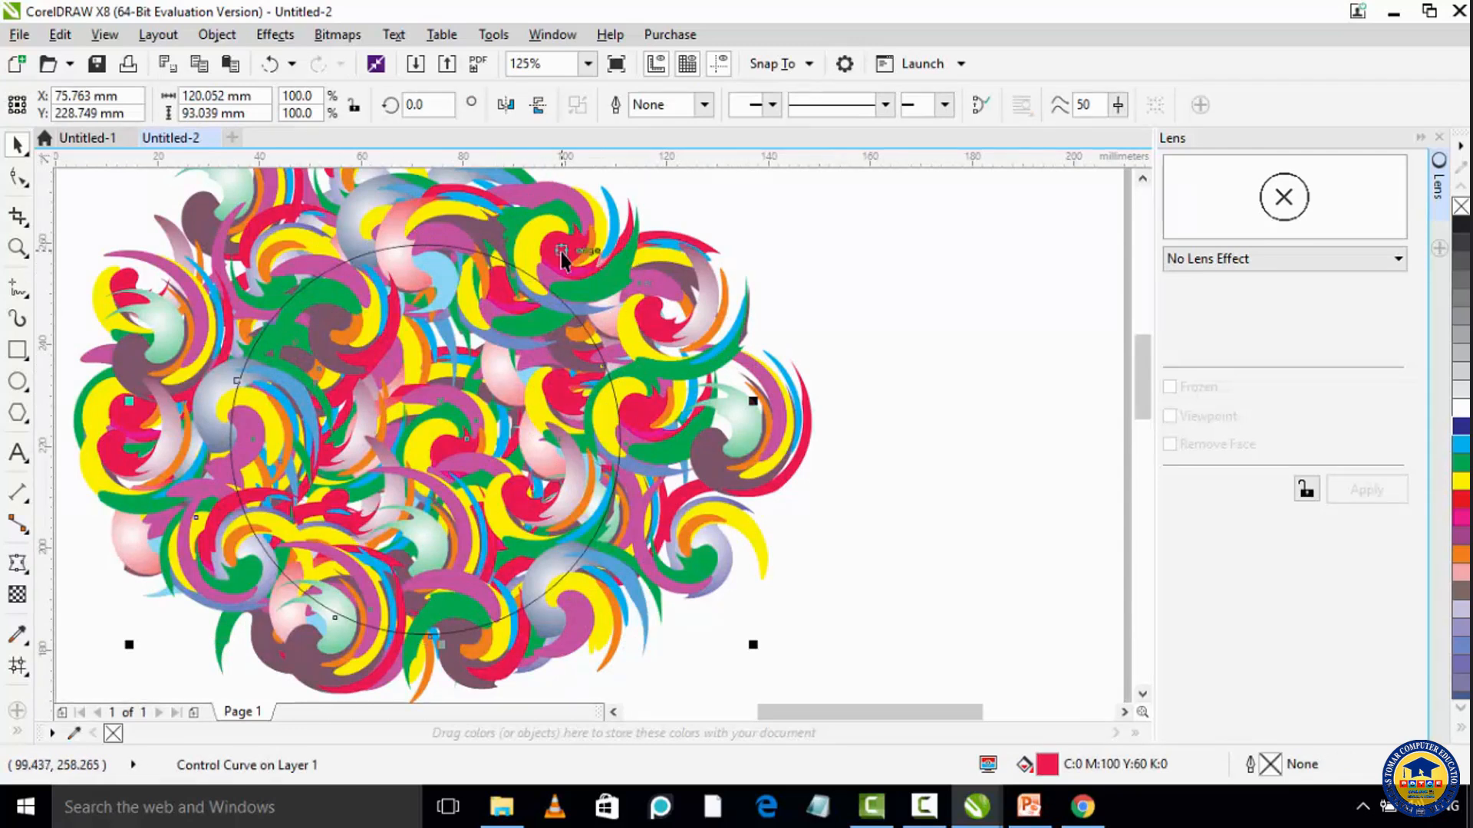
pyautogui.click(420, 245)
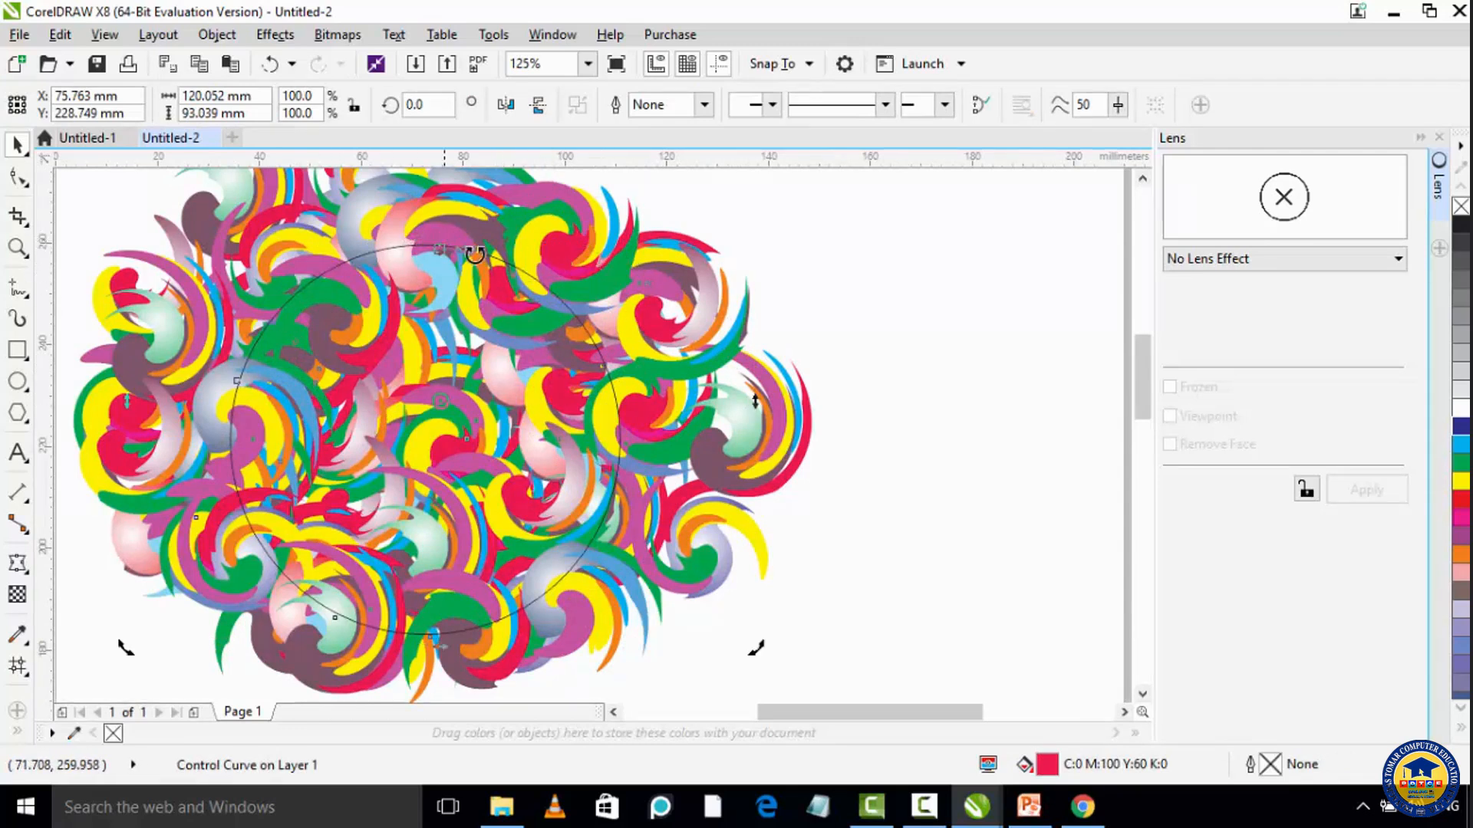
pyautogui.click(554, 297)
pyautogui.click(556, 298)
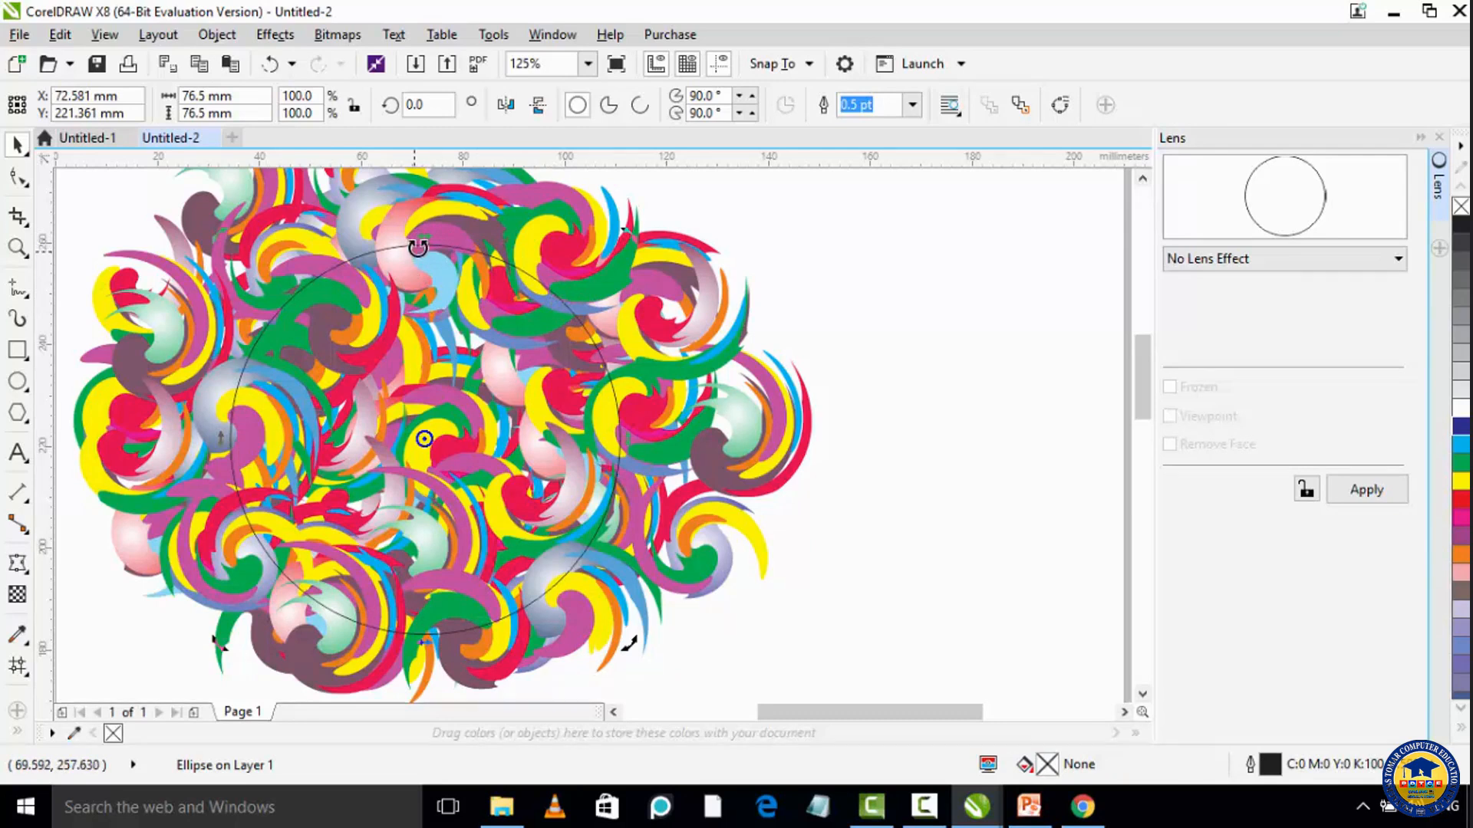
pyautogui.click(624, 425)
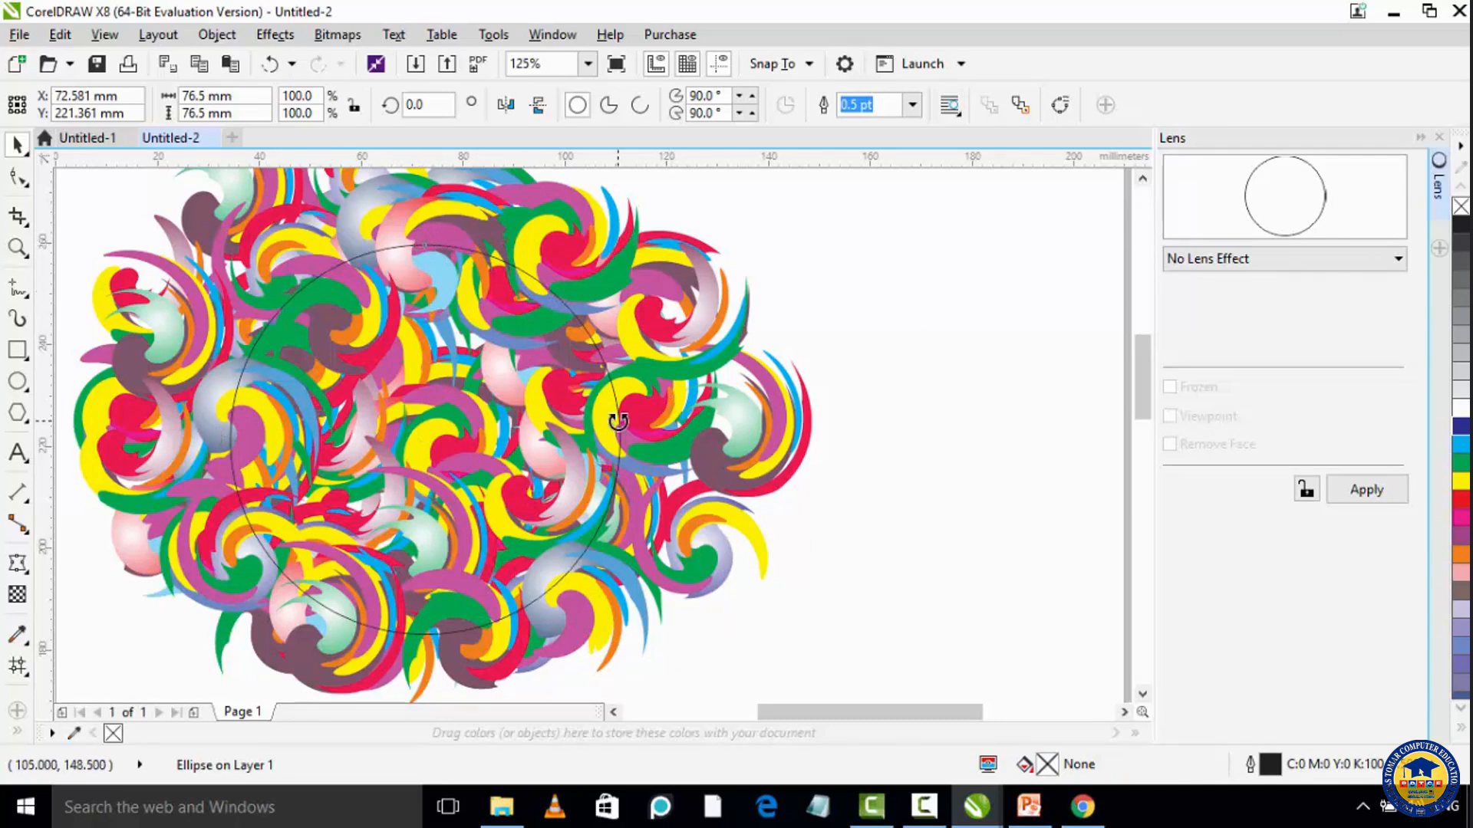
pyautogui.click(1362, 258)
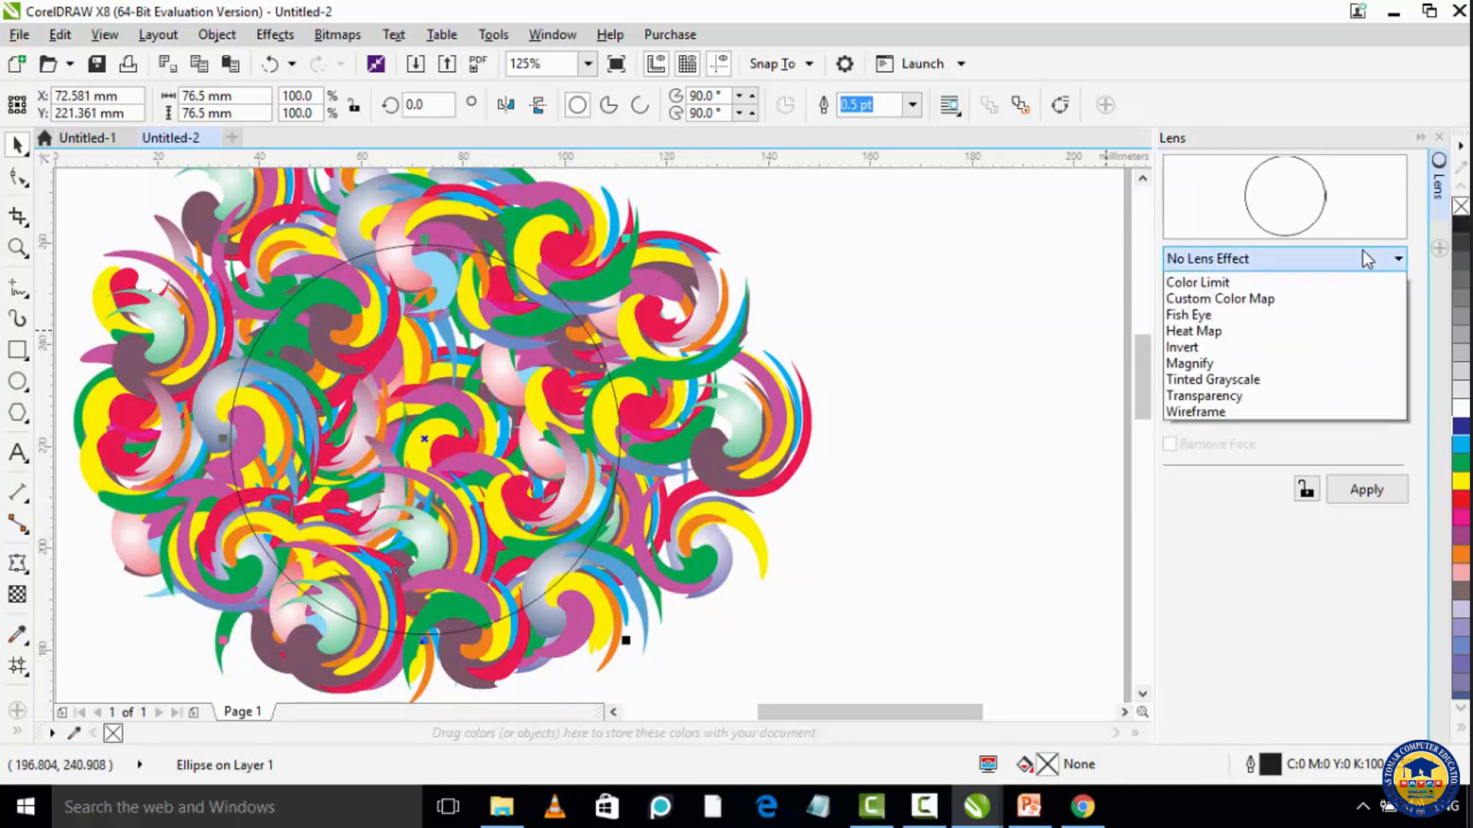
pyautogui.click(1251, 298)
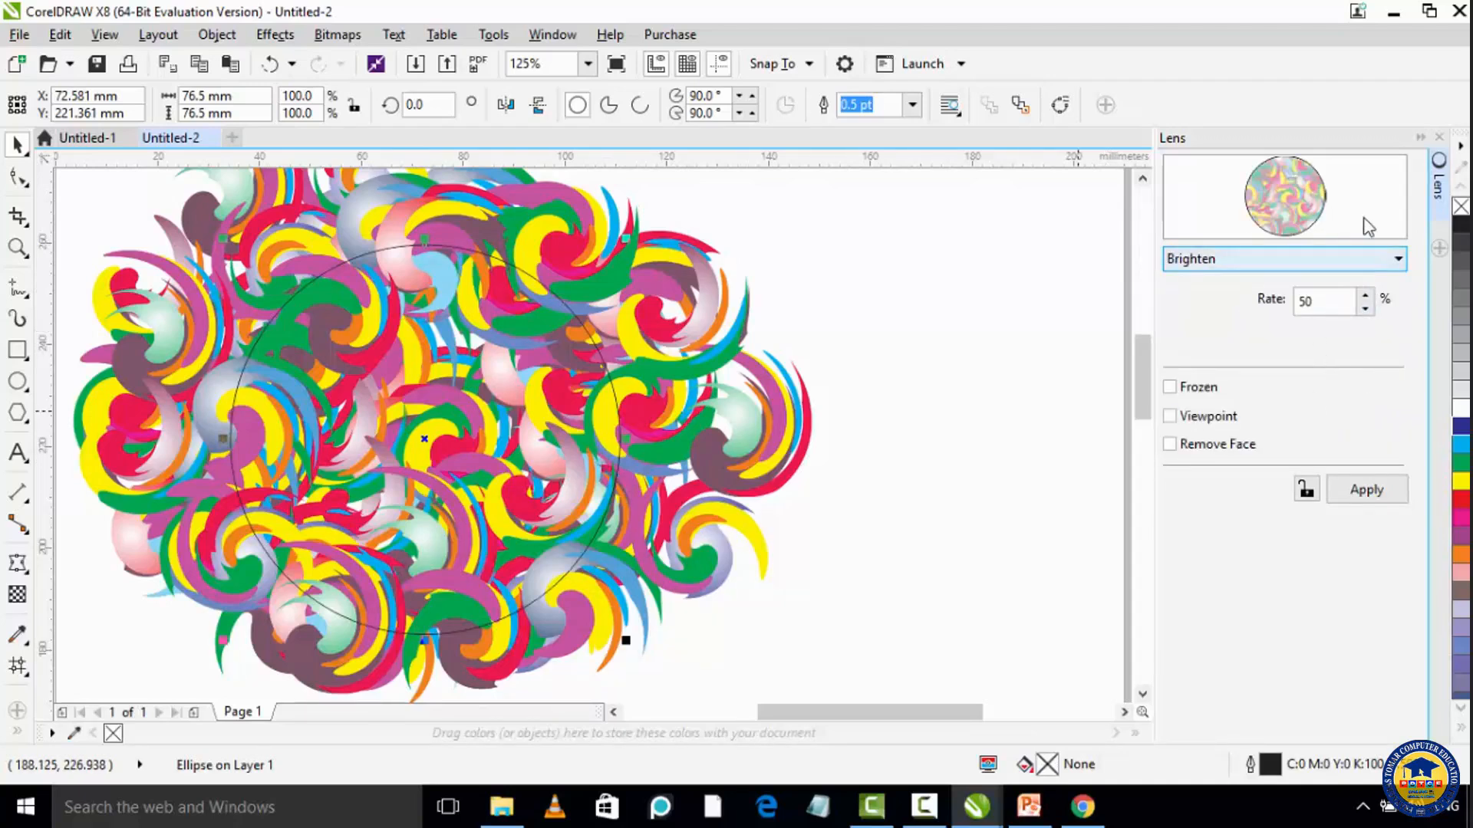
# Step: Try the Brighten lens on the circle at a rate of 100% and undo it
pyautogui.click(1365, 295)
pyautogui.click(1366, 296)
pyautogui.click(1366, 296)
pyautogui.click(1366, 295)
pyautogui.click(1366, 295)
pyautogui.click(1366, 296)
pyautogui.click(1367, 295)
pyautogui.moveTo(1329, 301); pyautogui.dragTo(1285, 302)
pyautogui.write('100')
pyautogui.press('Return')
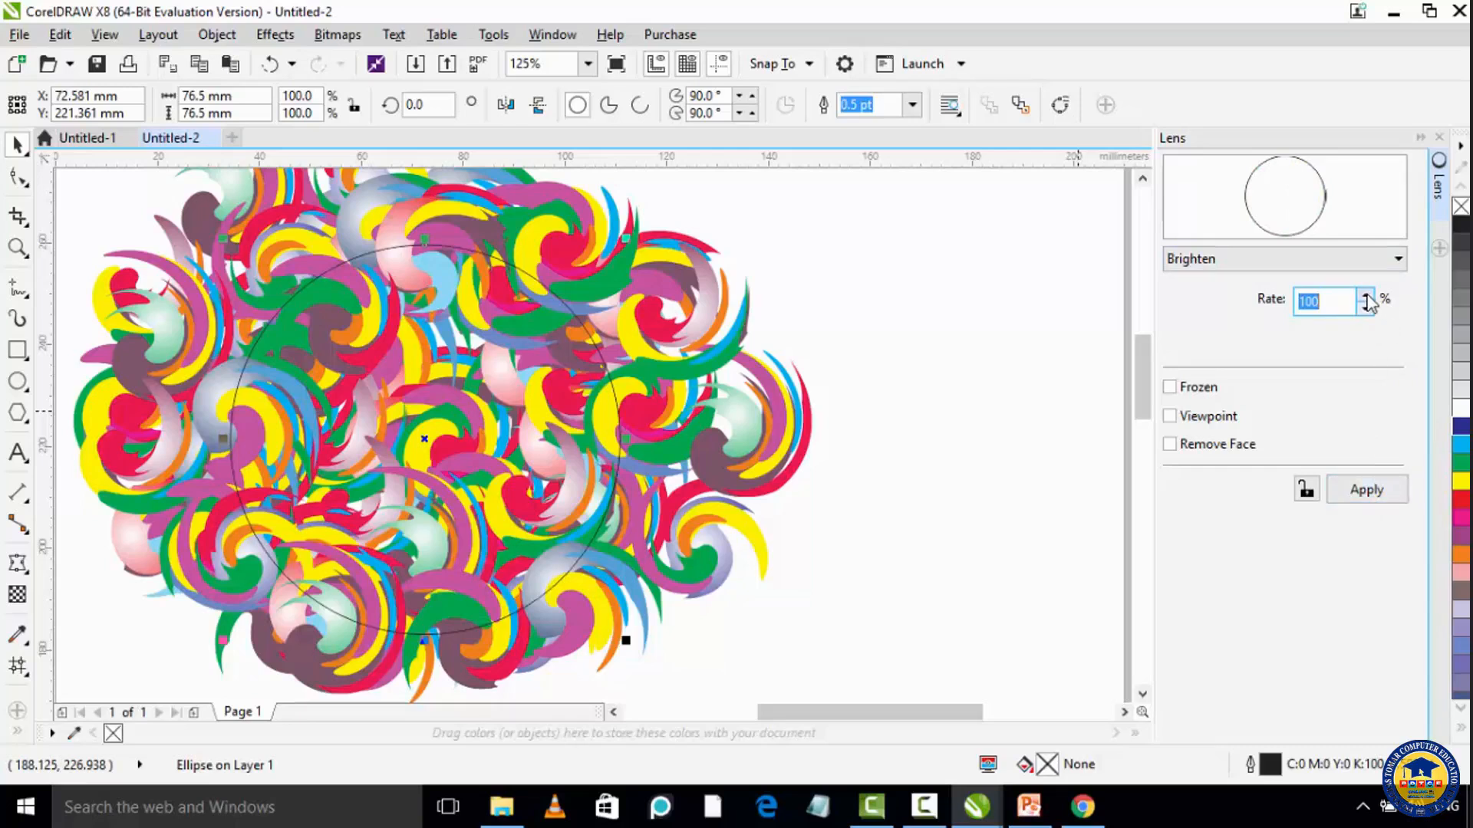
pyautogui.click(1357, 491)
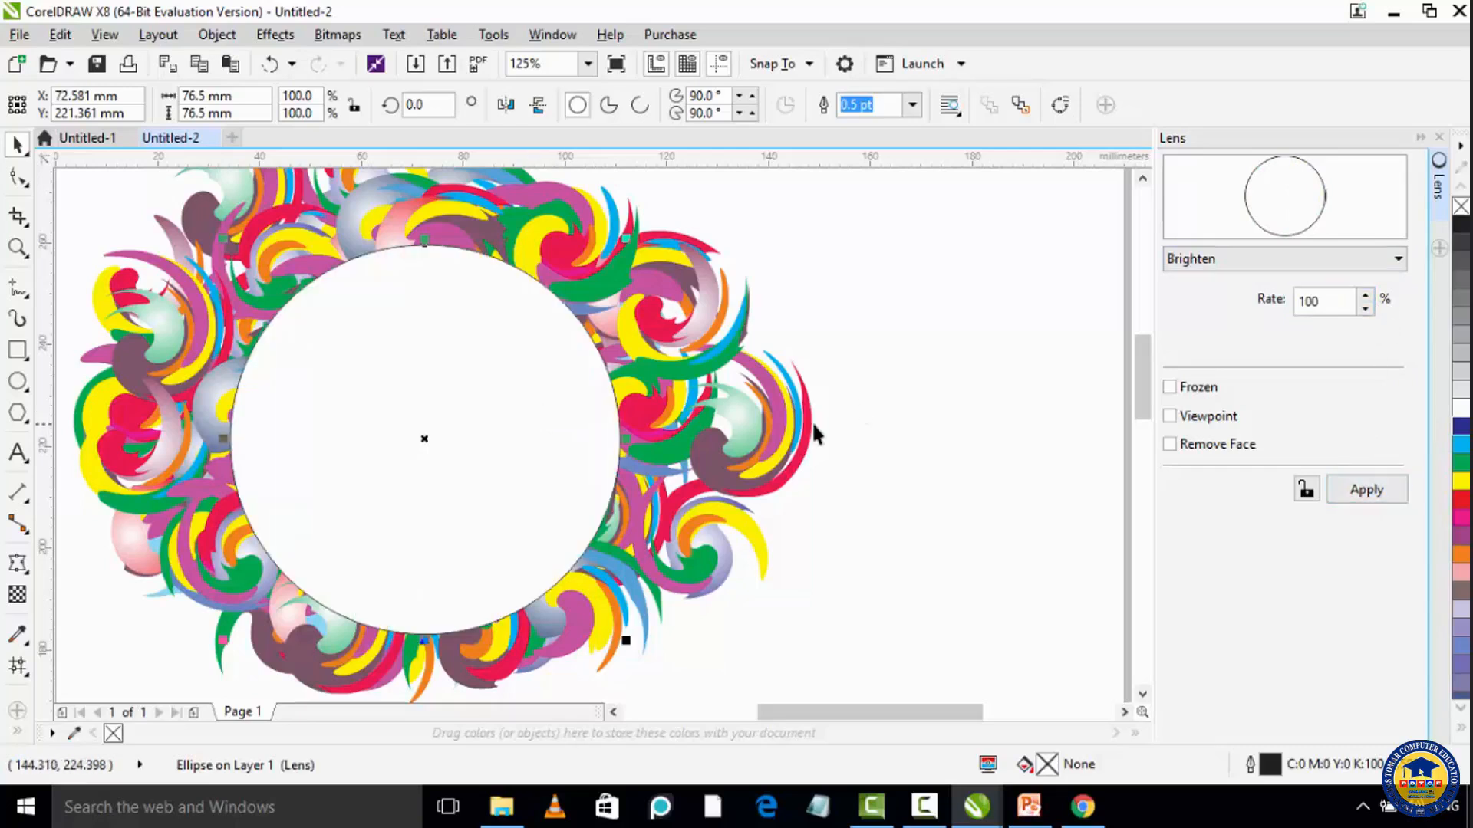
pyautogui.hotkey('ctrl', 'z')
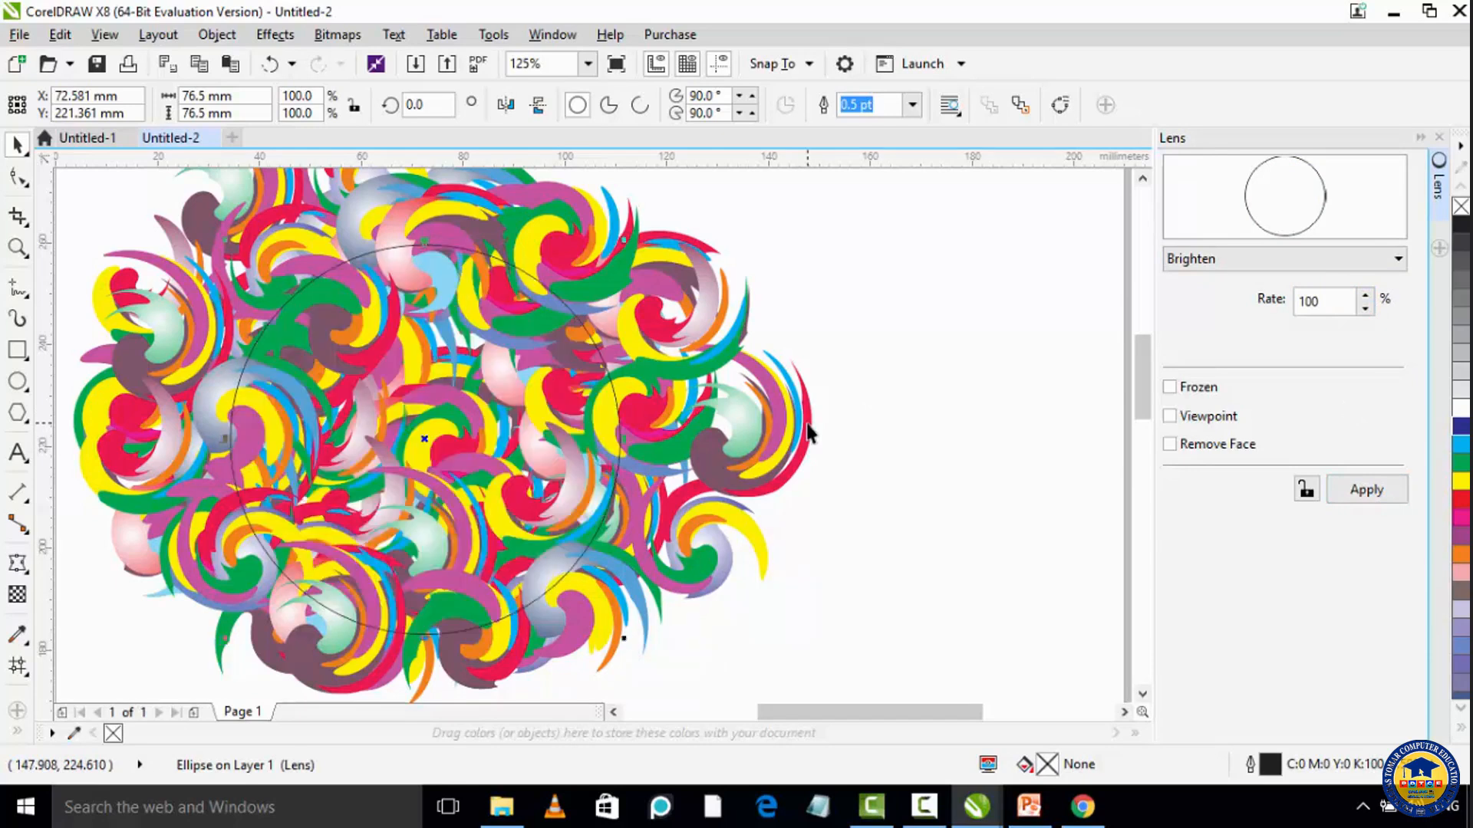
# Step: Apply the Brighten lens to the circle at a rate of 60% with the Frozen option enabled
pyautogui.click(1296, 301)
pyautogui.write('60')
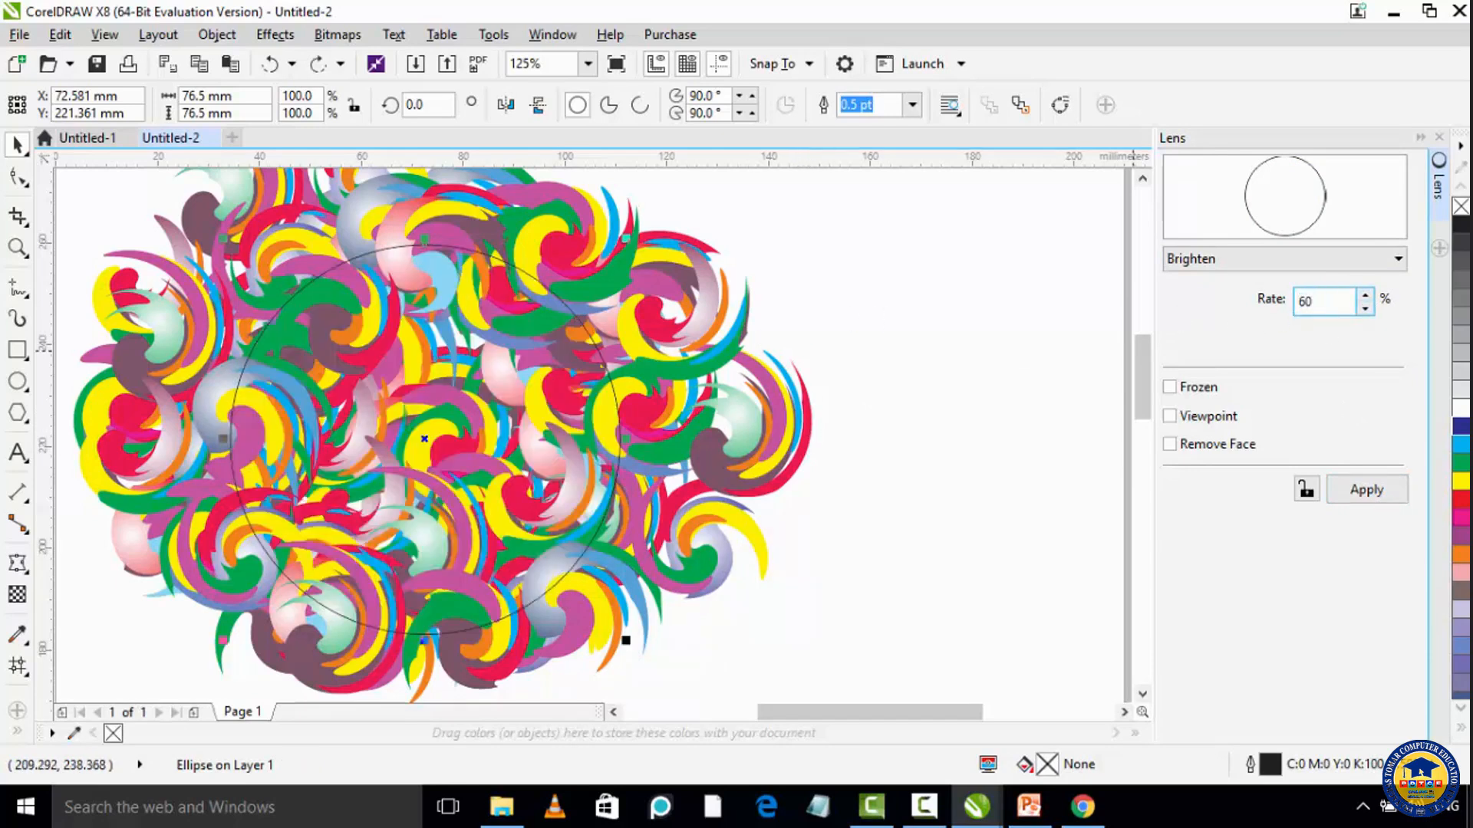
pyautogui.click(1352, 507)
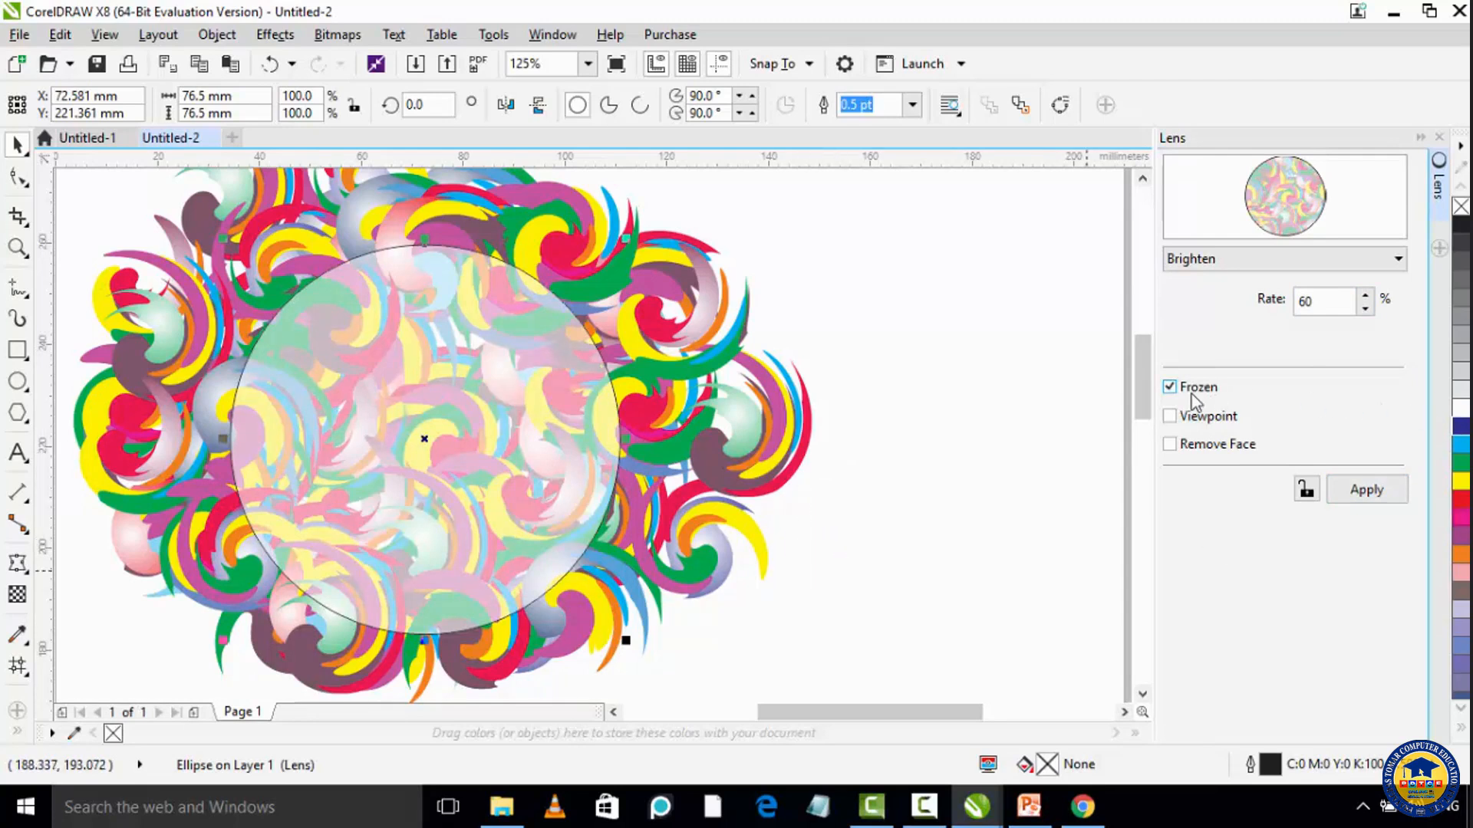
pyautogui.click(1362, 499)
# Step: Move the frozen Brighten circle to the right of the swirl artwork and remove its outline
pyautogui.moveTo(454, 445); pyautogui.dragTo(798, 384)
pyautogui.scroll(-2, 953, 470)
pyautogui.scroll(5, 986, 471)
pyautogui.scroll(-1, 971, 473)
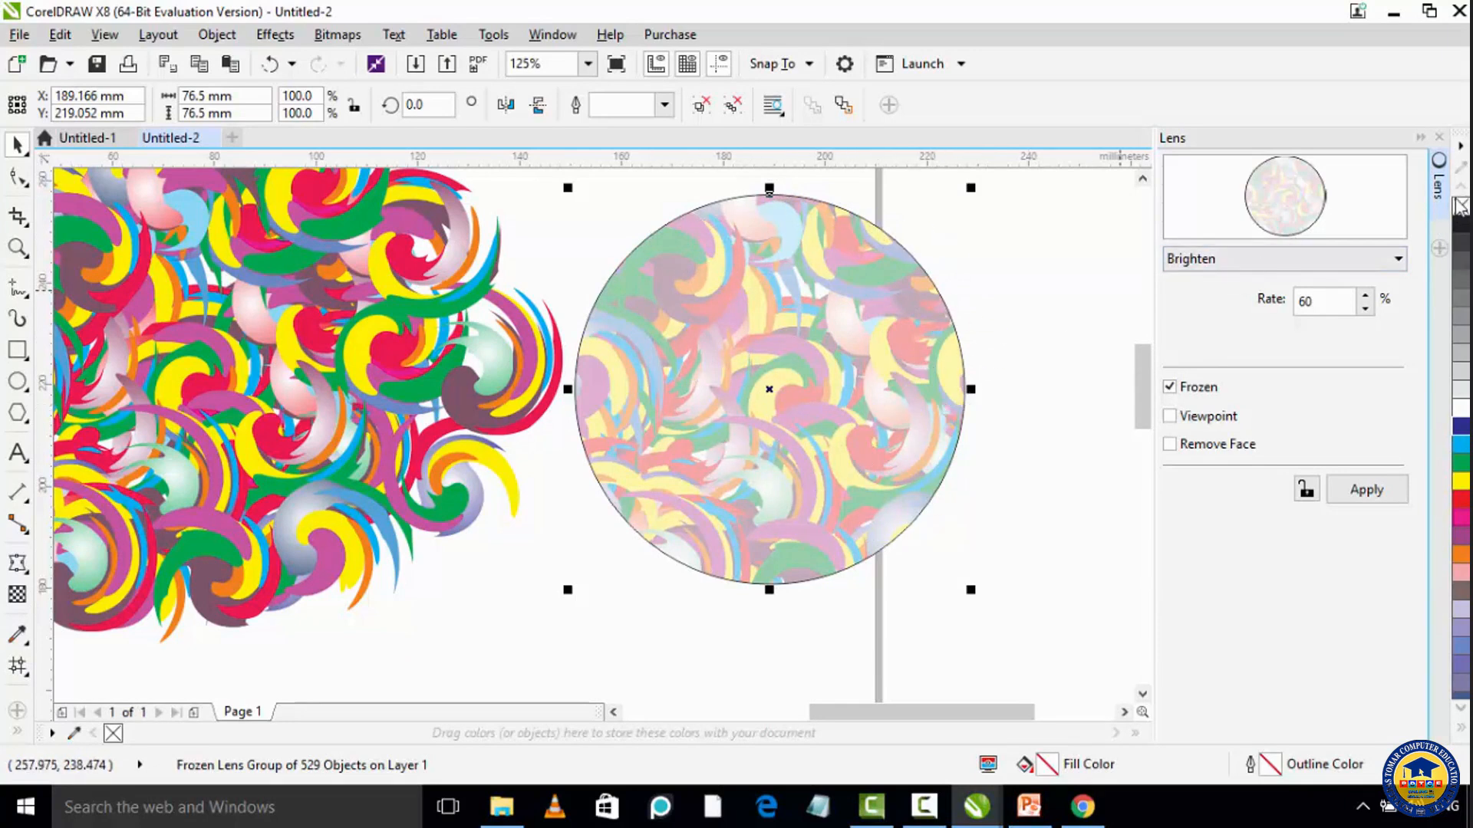
pyautogui.click(1013, 305)
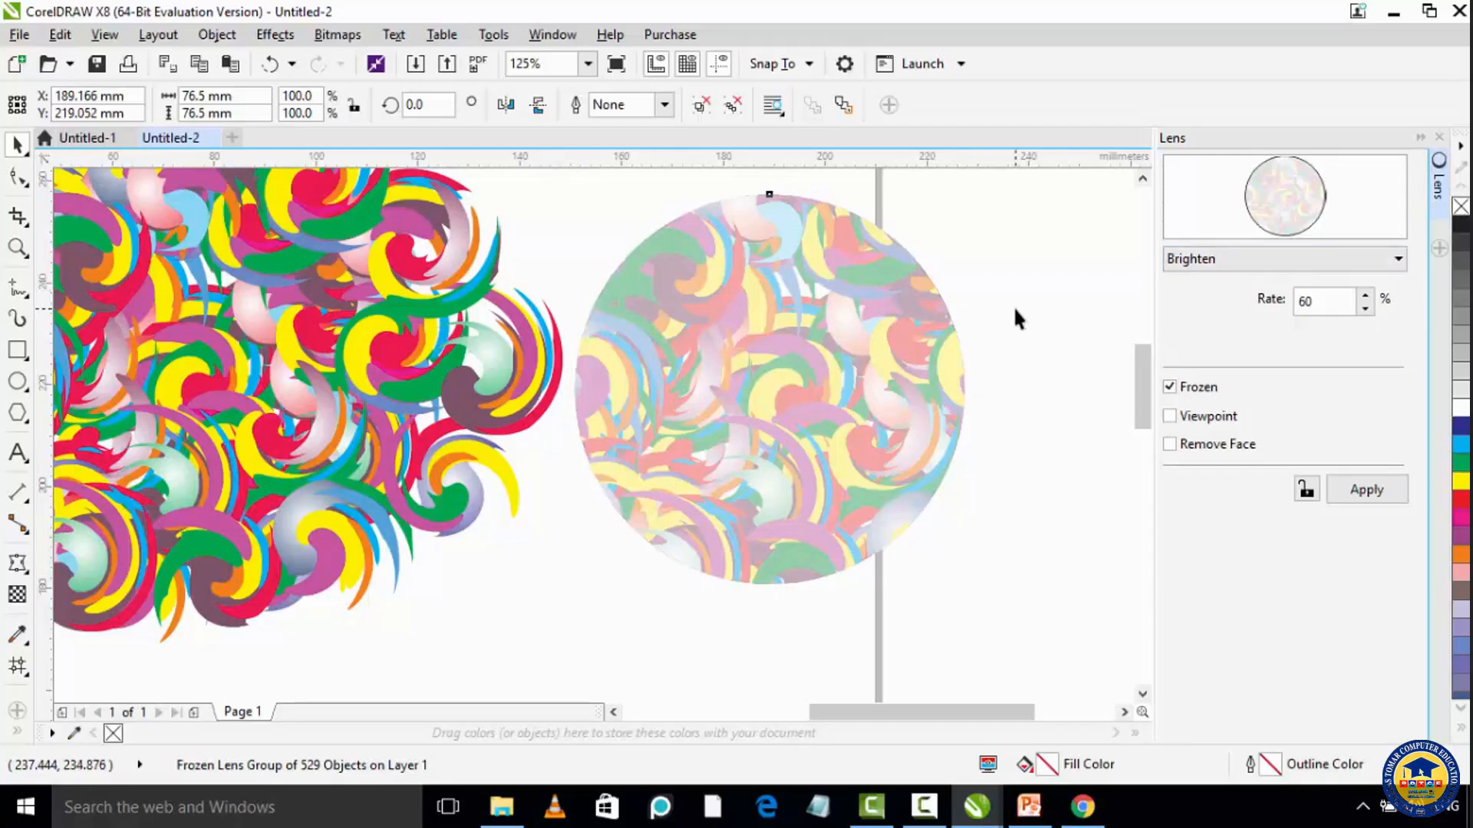
# Step: Move the frozen Brighten circle farther away from the swirls, beyond the page's right edge
pyautogui.moveTo(829, 368); pyautogui.dragTo(905, 338)
pyautogui.scroll(-1, 901, 394)
pyautogui.scroll(1, 914, 389)
pyautogui.scroll(-1, 904, 339)
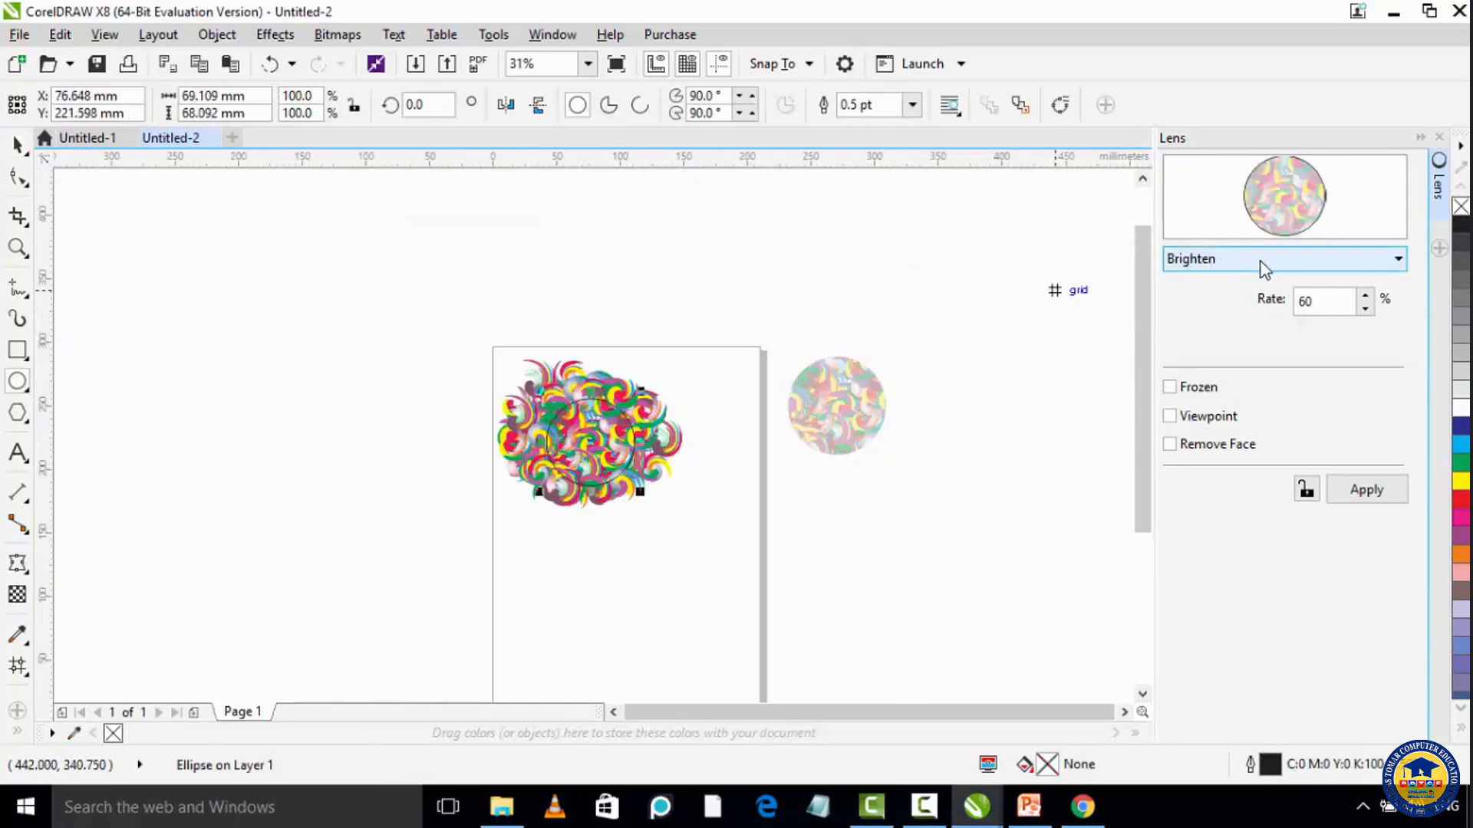
# Step: Apply a Color Add lens at a rate of 60% with Frozen enabled to the new circle over the swirls
pyautogui.click(1264, 261)
pyautogui.click(1253, 312)
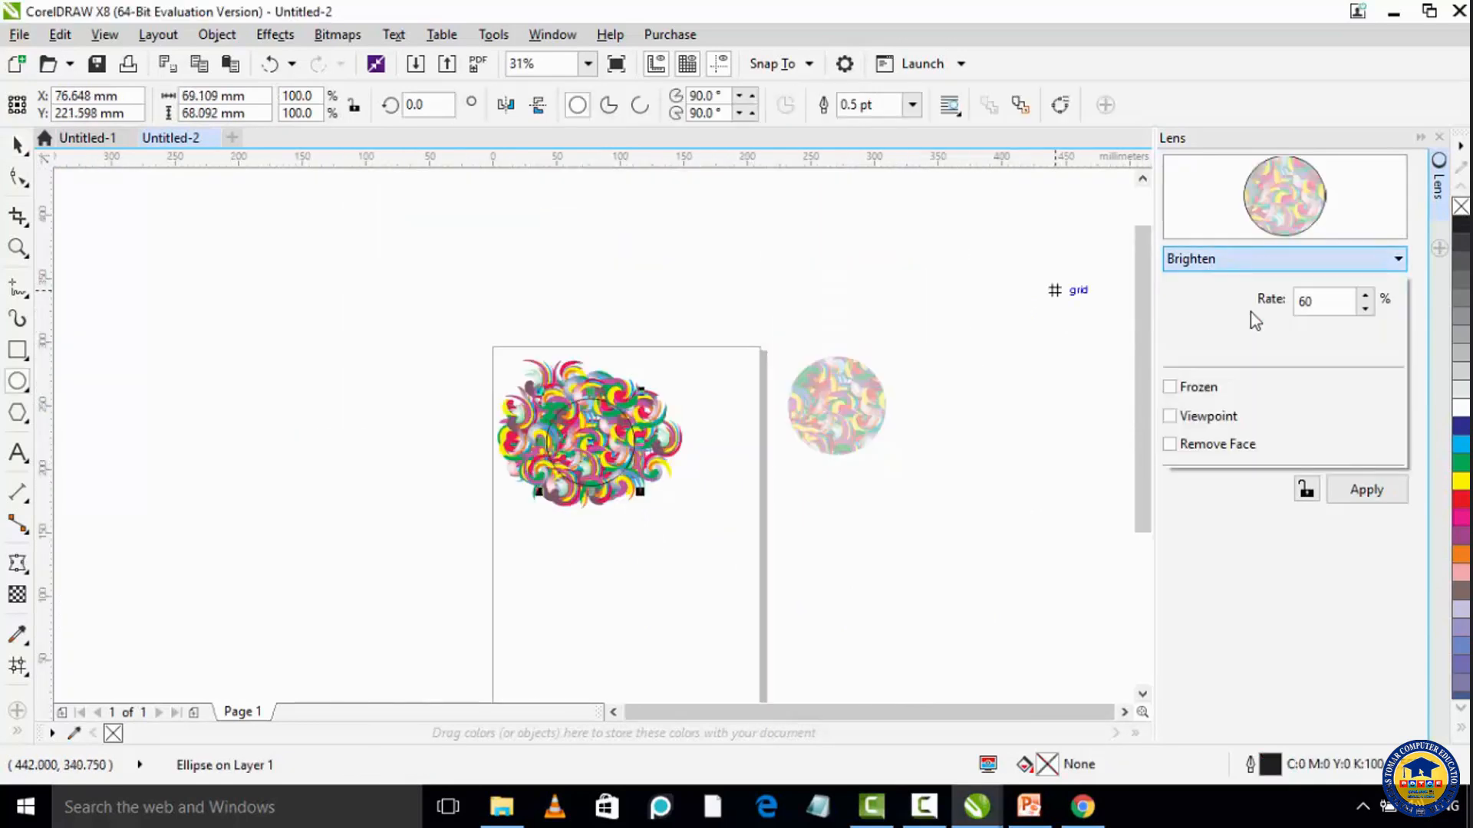
pyautogui.click(1264, 261)
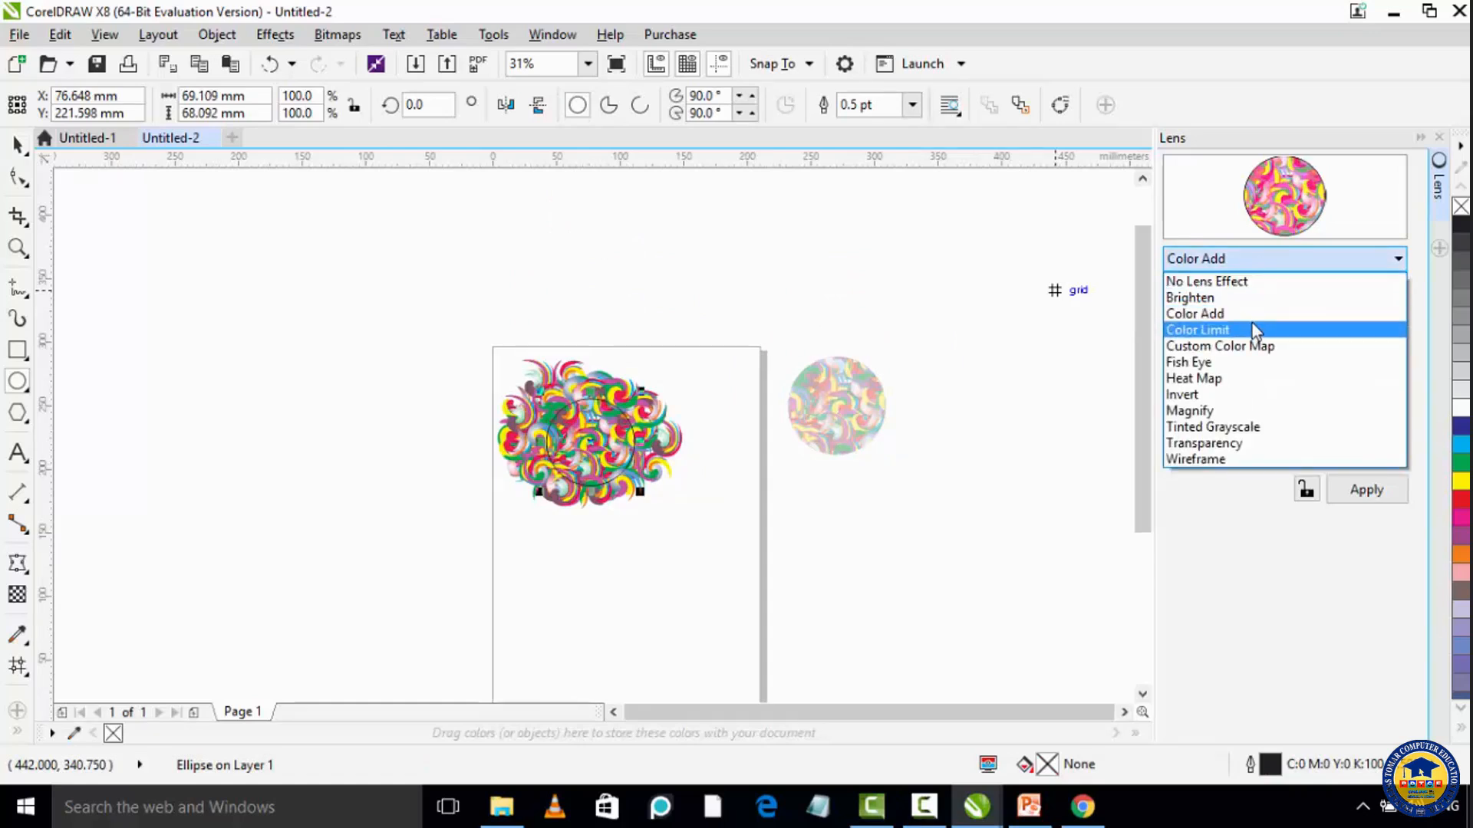
pyautogui.click(1251, 311)
pyautogui.click(1366, 335)
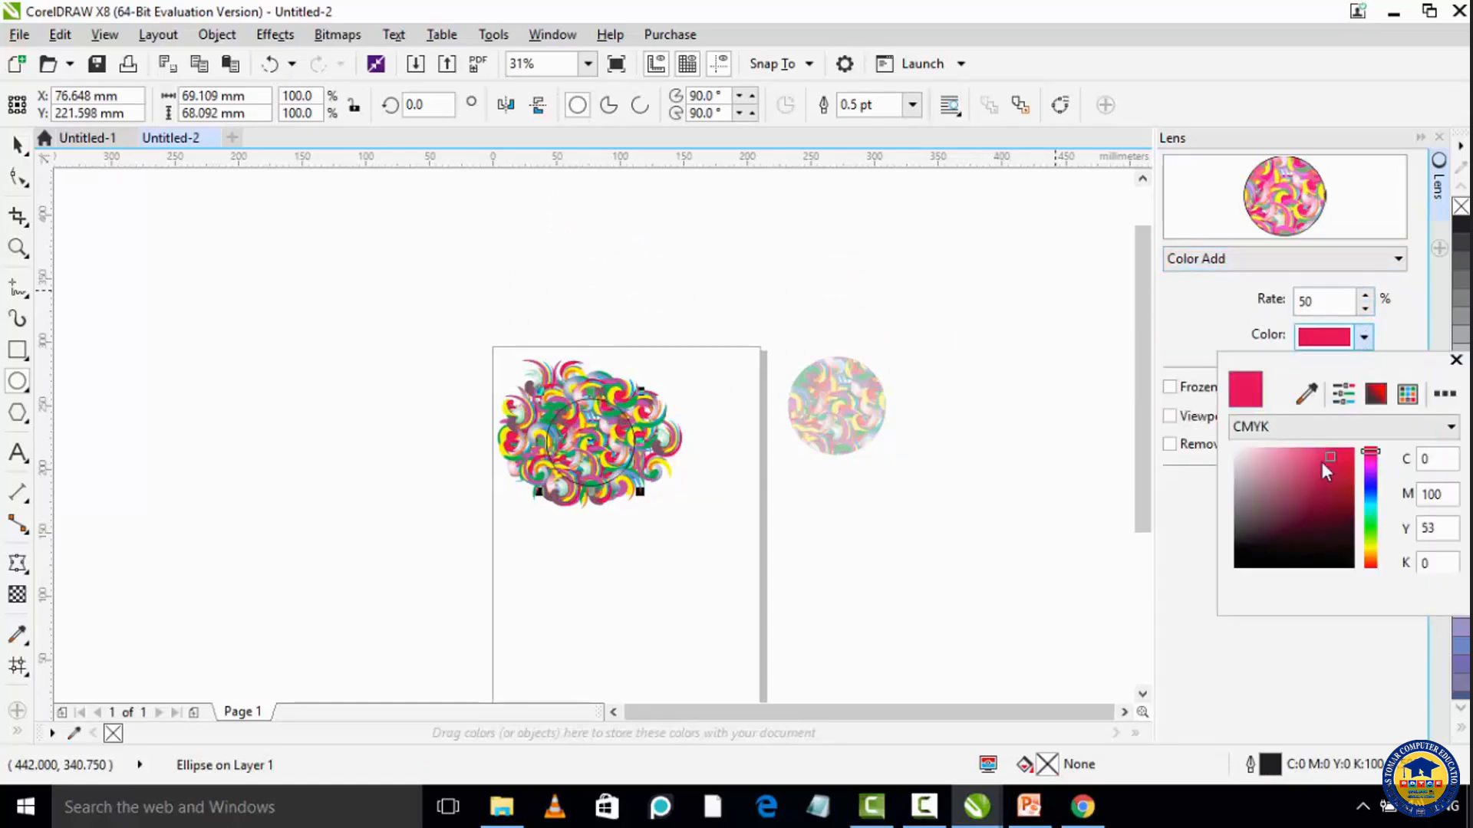
pyautogui.click(1358, 296)
pyautogui.click(1362, 295)
pyautogui.click(1170, 388)
pyautogui.click(1366, 489)
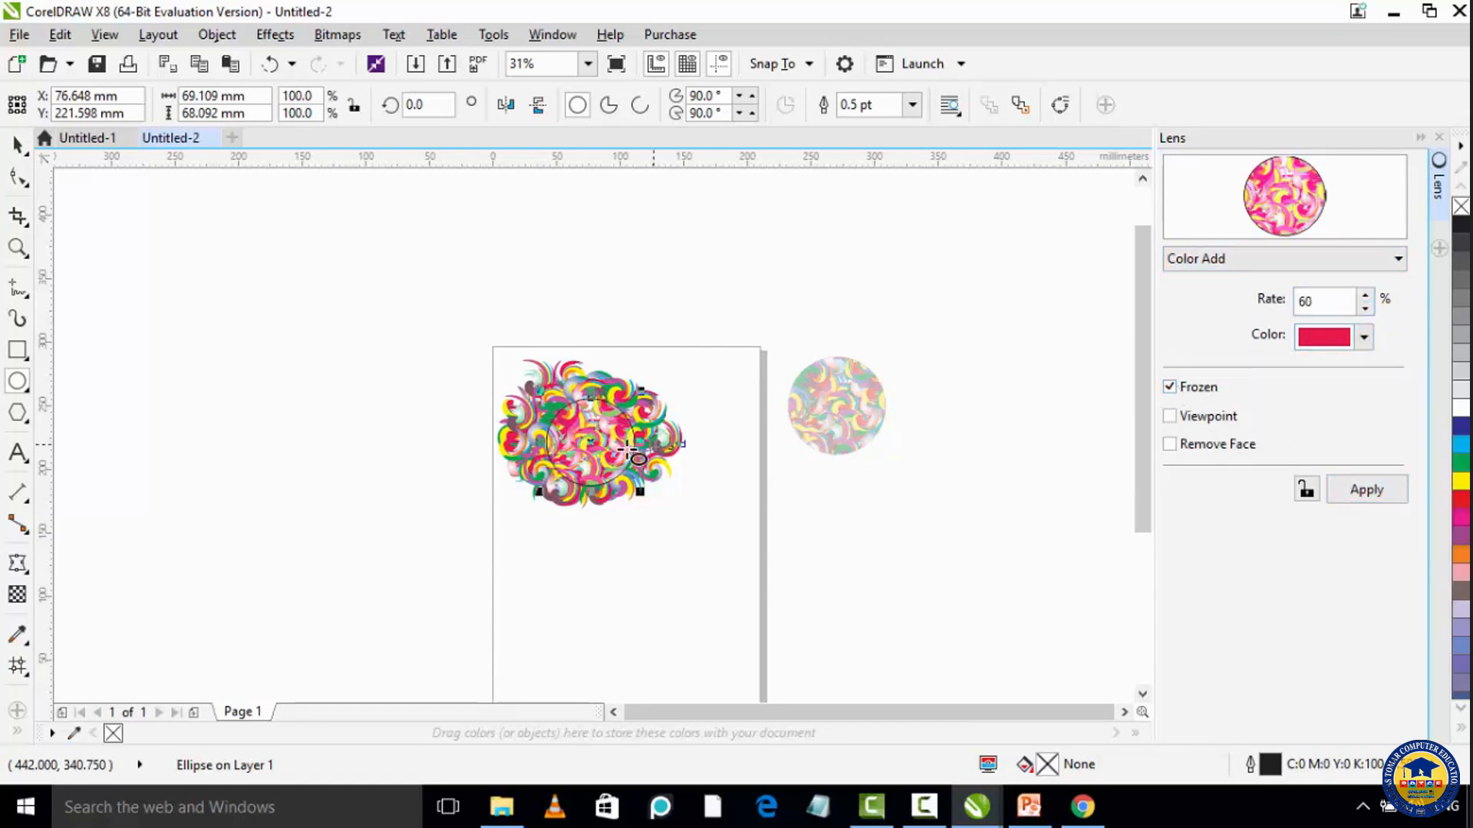
# Step: Move the frozen Color Add circle off the page, below the Brighten circle, and remove its outline
pyautogui.click(16, 144)
pyautogui.moveTo(536, 450); pyautogui.dragTo(843, 509)
pyautogui.scroll(1, 846, 511)
pyautogui.rightClick(1461, 207)
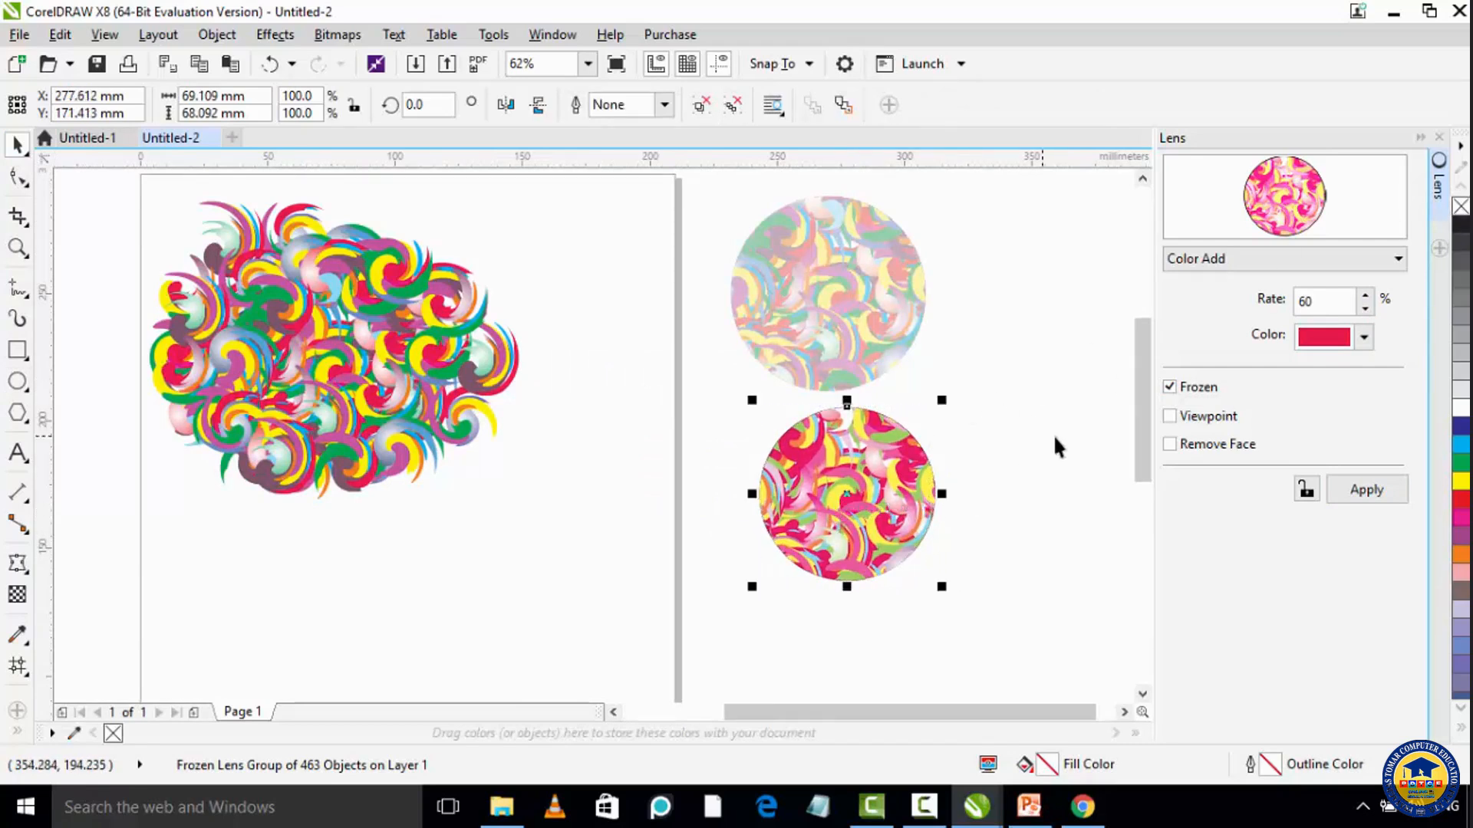
# Step: Draw a circle about 61 by 64 mm over the swirls and apply a Fish Eye lens at 100% with Frozen enabled
pyautogui.click(17, 381)
pyautogui.moveTo(249, 279); pyautogui.dragTo(404, 443)
pyautogui.click(1329, 264)
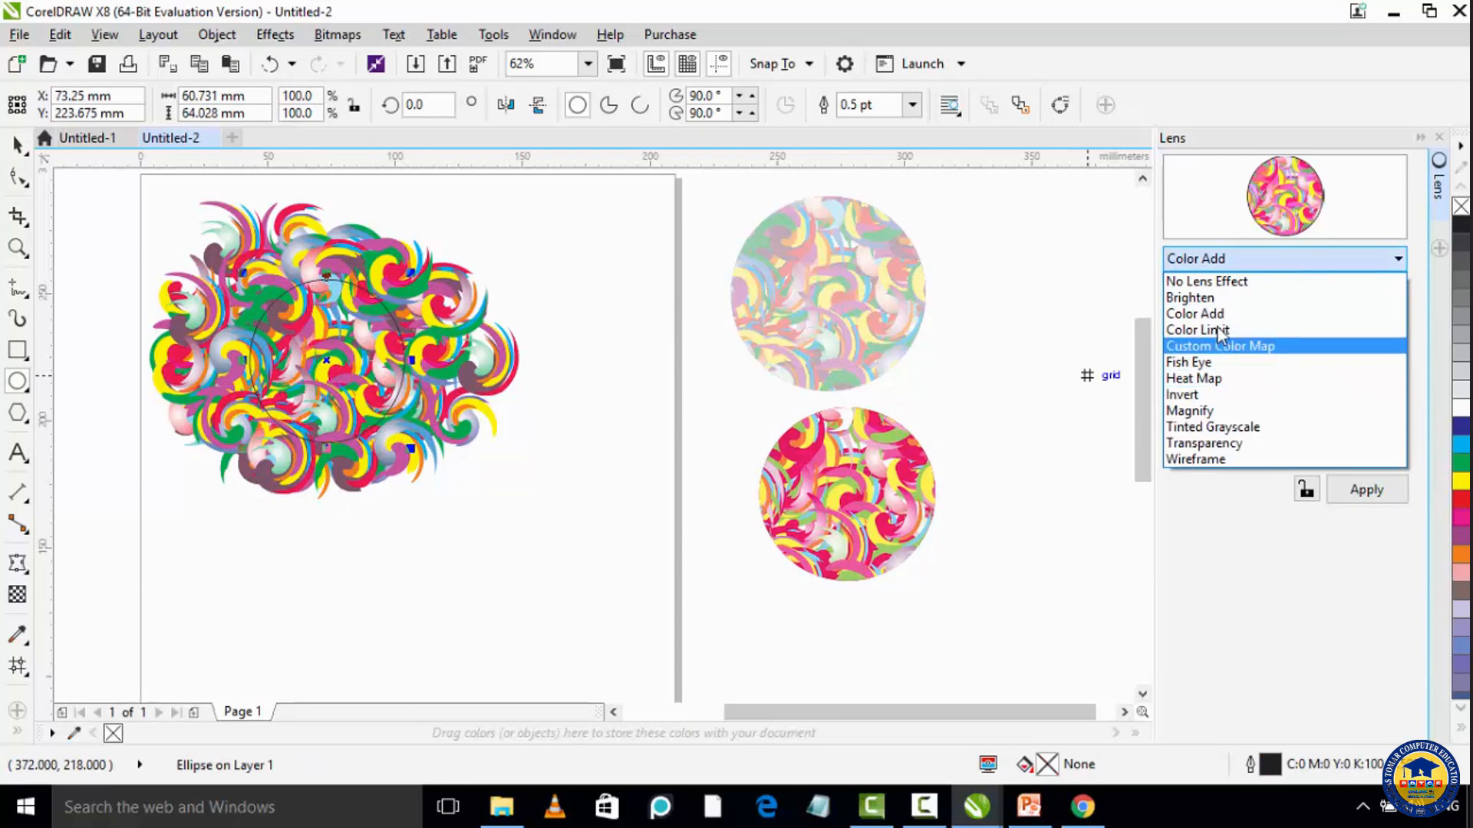
pyautogui.click(1213, 369)
pyautogui.click(1365, 296)
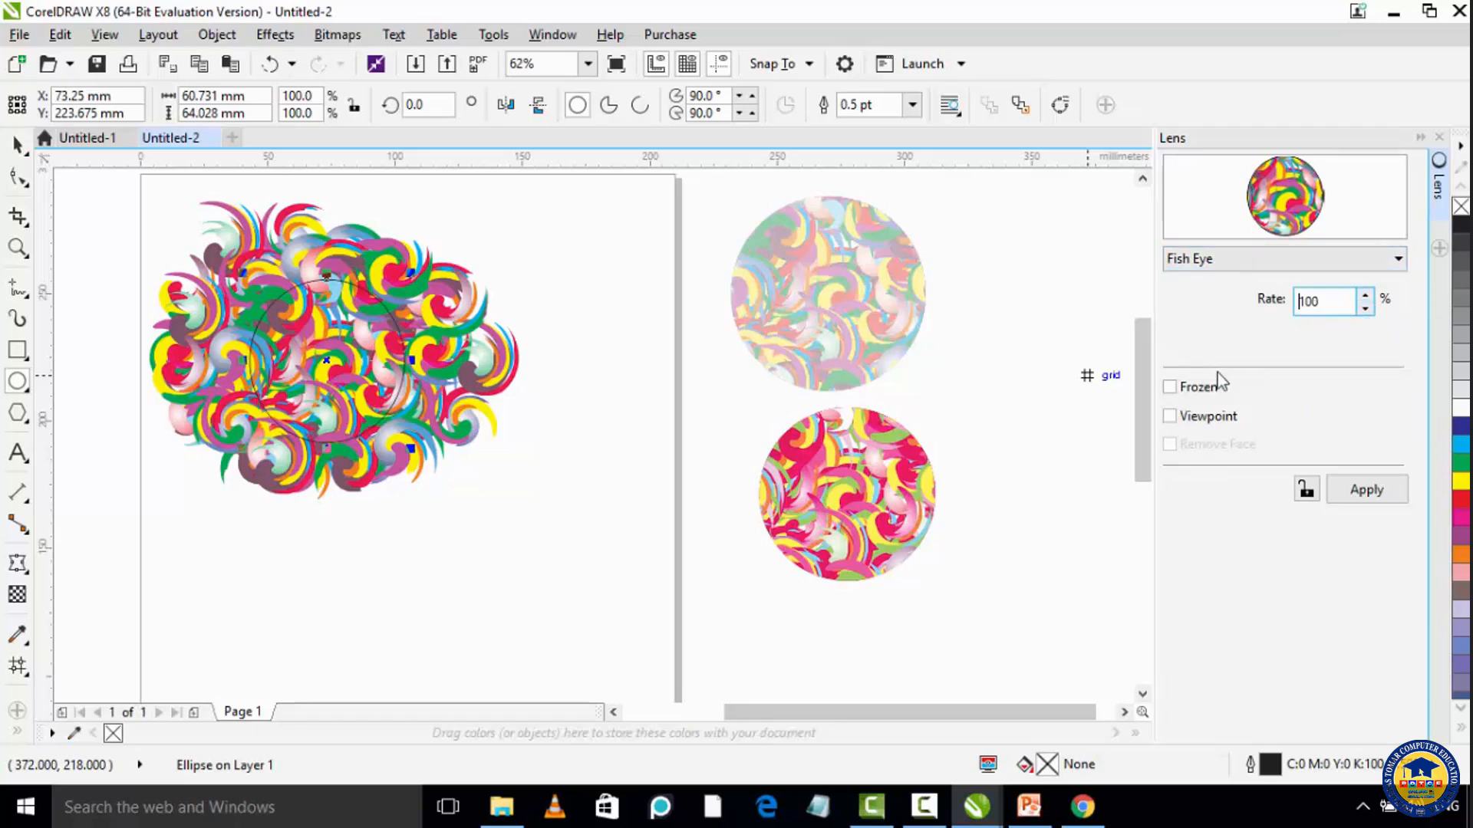
pyautogui.click(1367, 488)
# Step: Move the frozen Fish Eye circle off the swirls to the lower right, near the page's right edge
pyautogui.click(16, 142)
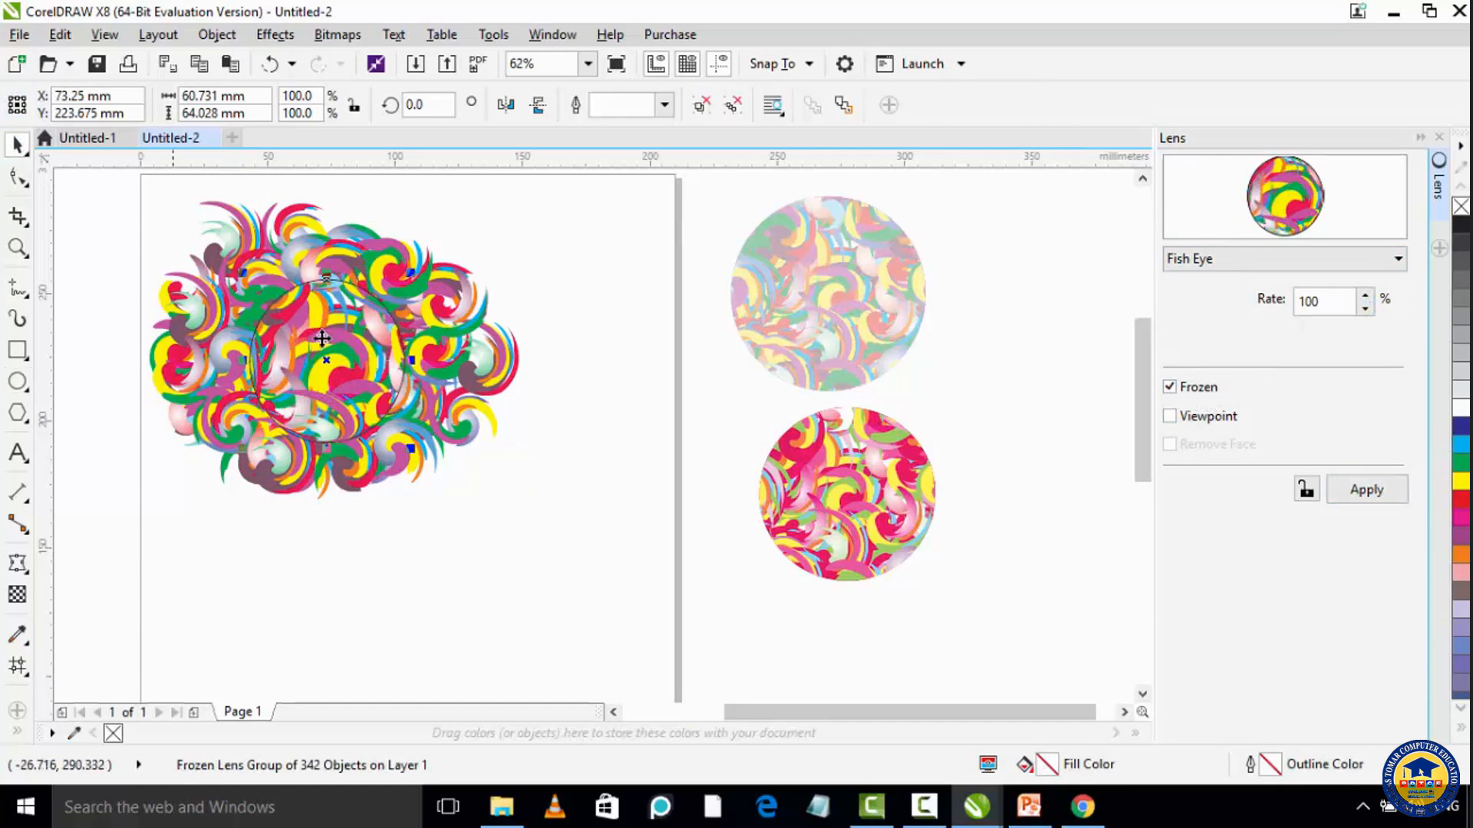
pyautogui.moveTo(342, 367); pyautogui.dragTo(649, 554)
pyautogui.scroll(3, 649, 554)
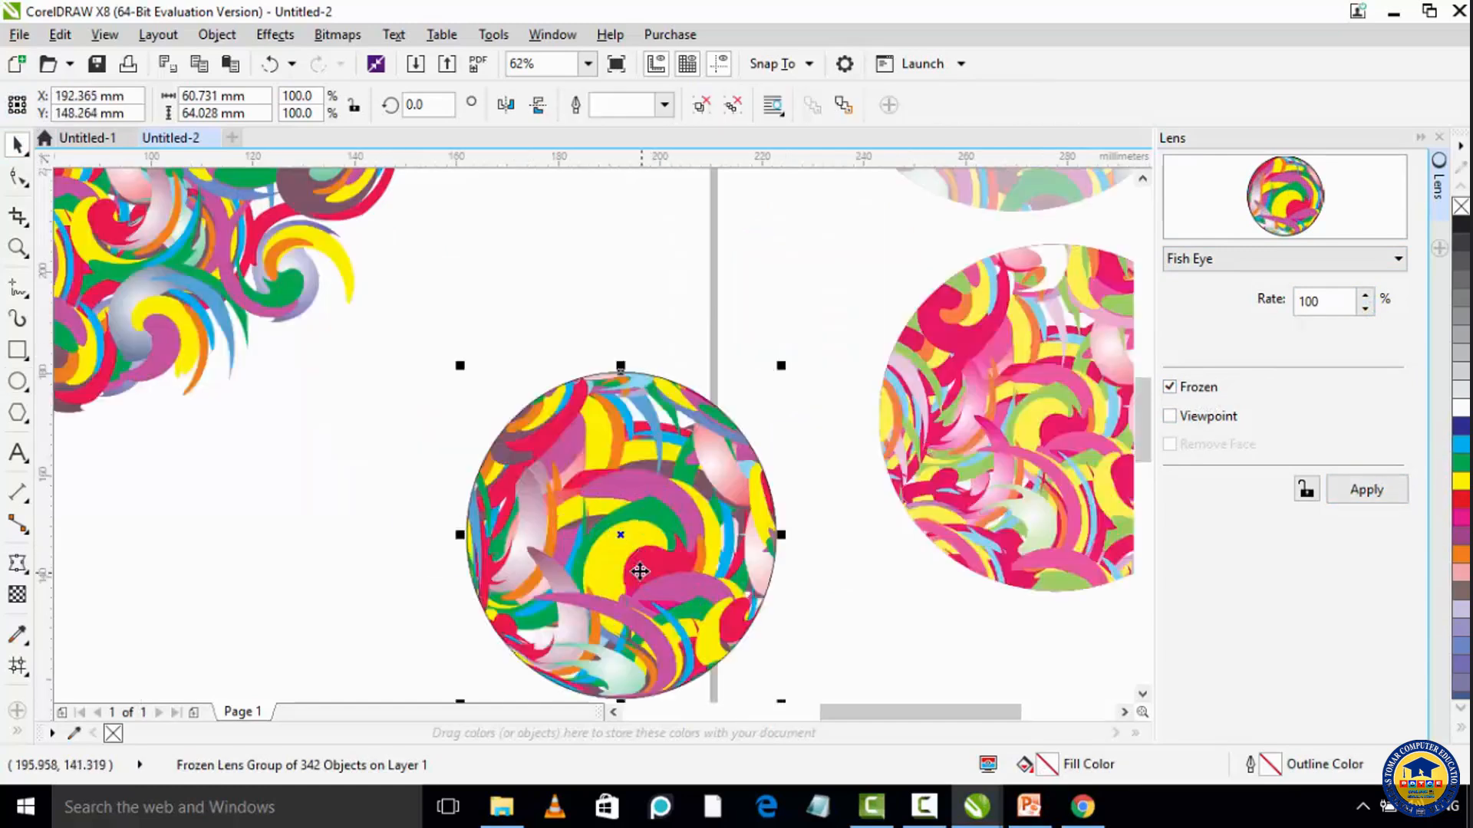
pyautogui.scroll(-3, 716, 483)
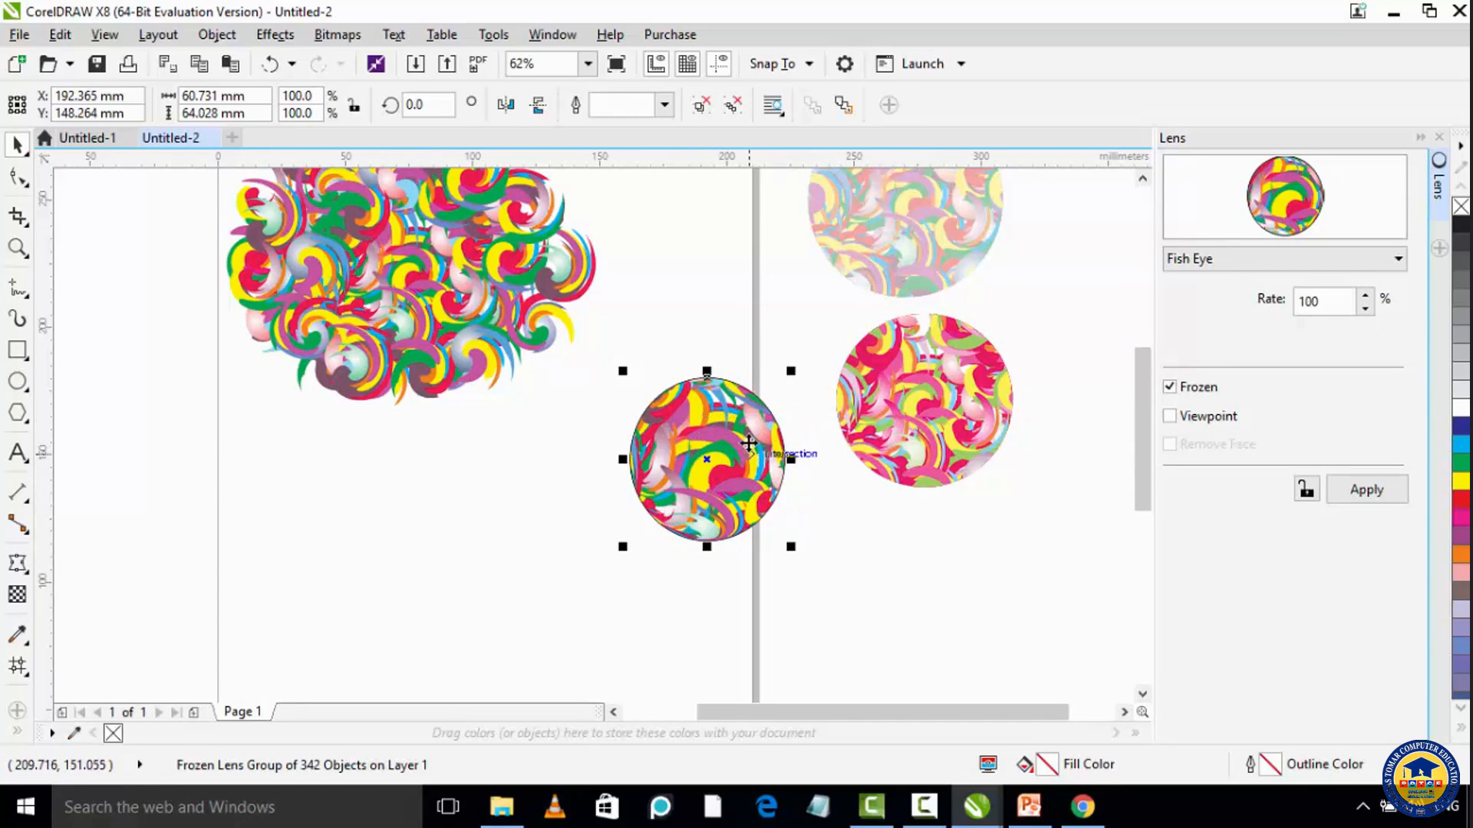
# Step: Add the artistic text ISHTWORLD.COM below the swirls and enlarge it to about 141 mm wide
pyautogui.click(17, 453)
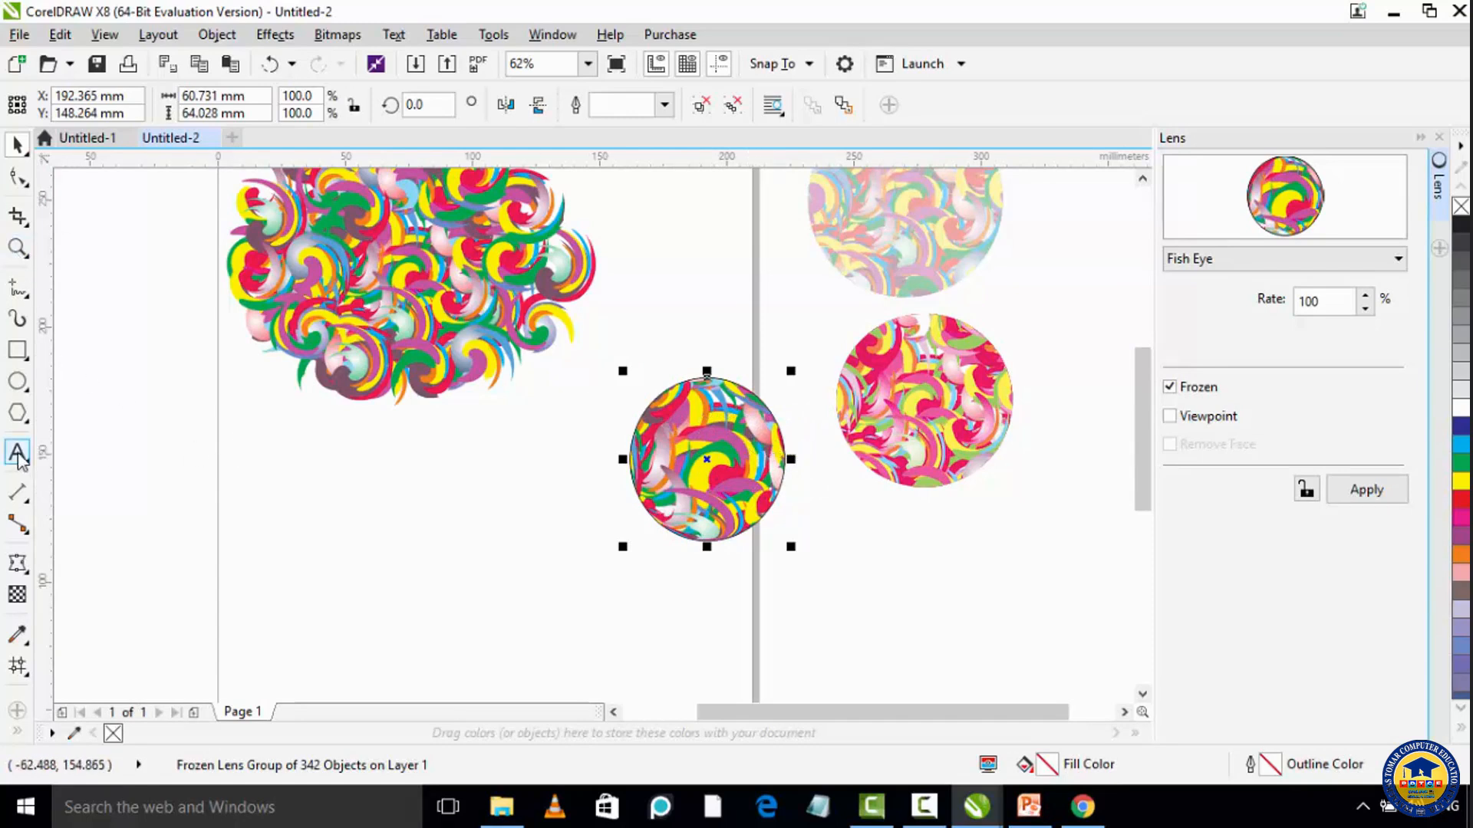
pyautogui.click(283, 551)
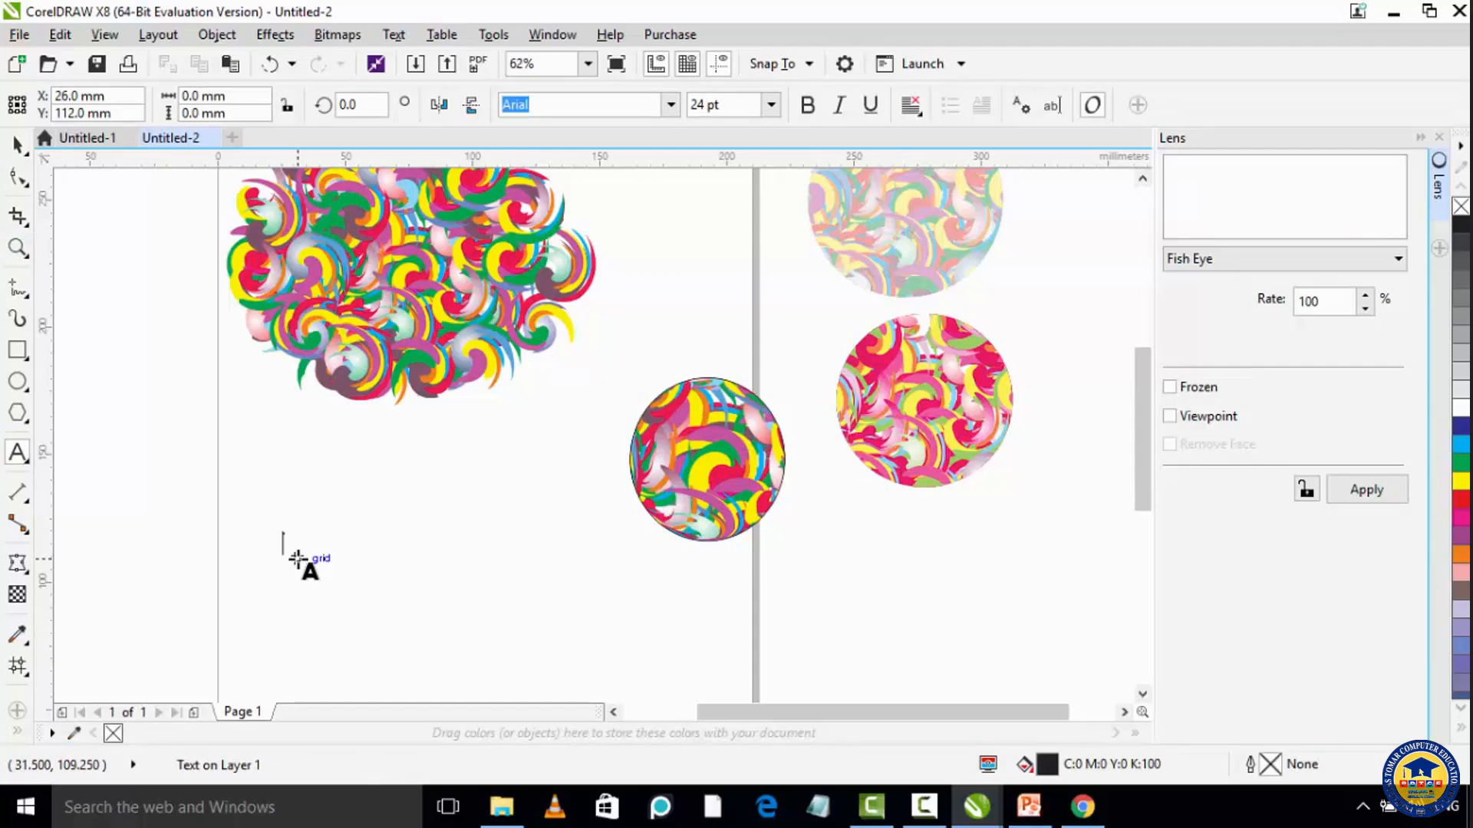
pyautogui.write('ISHTWO')
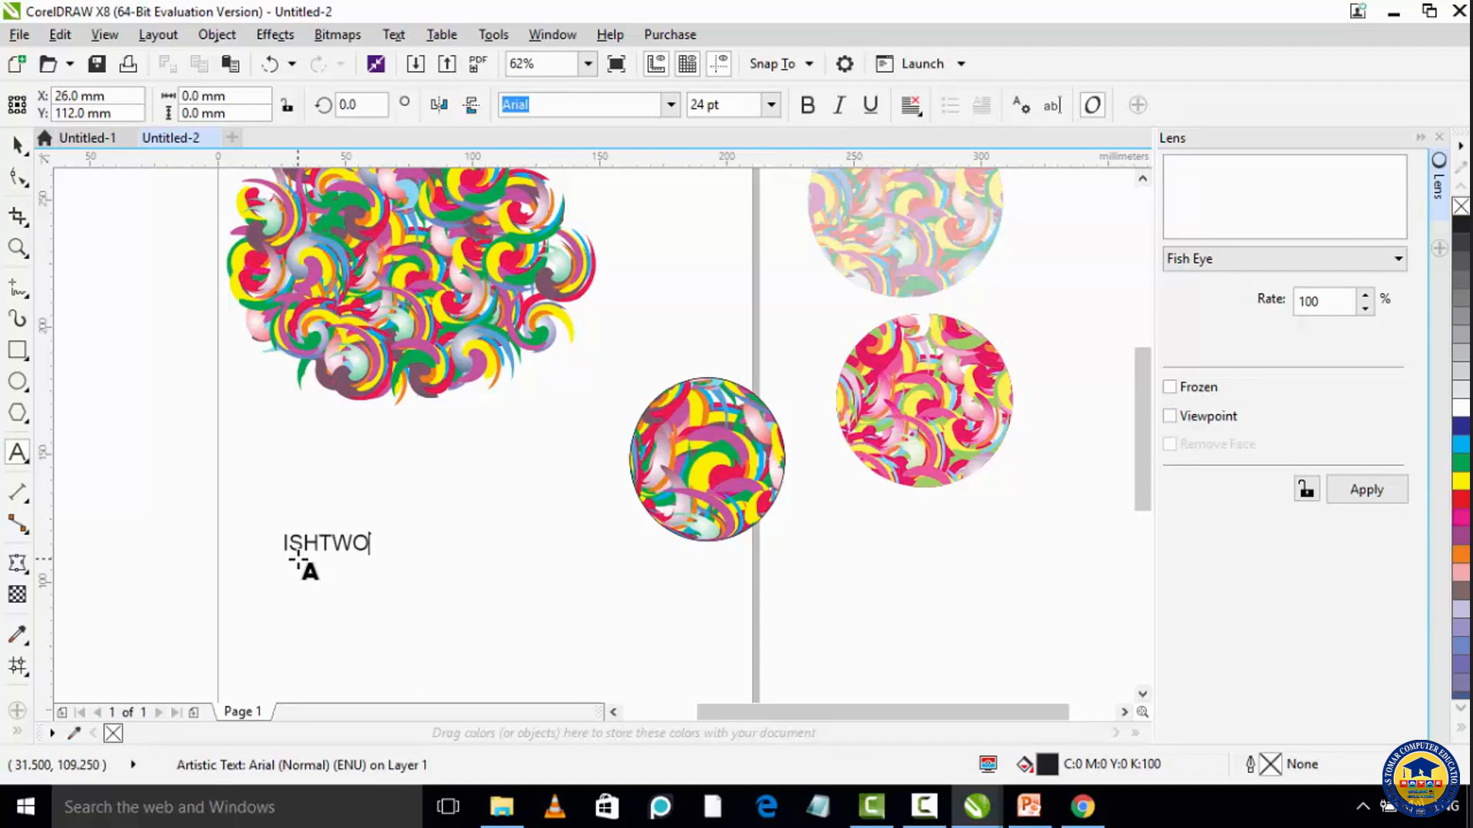
pyautogui.write('COM')
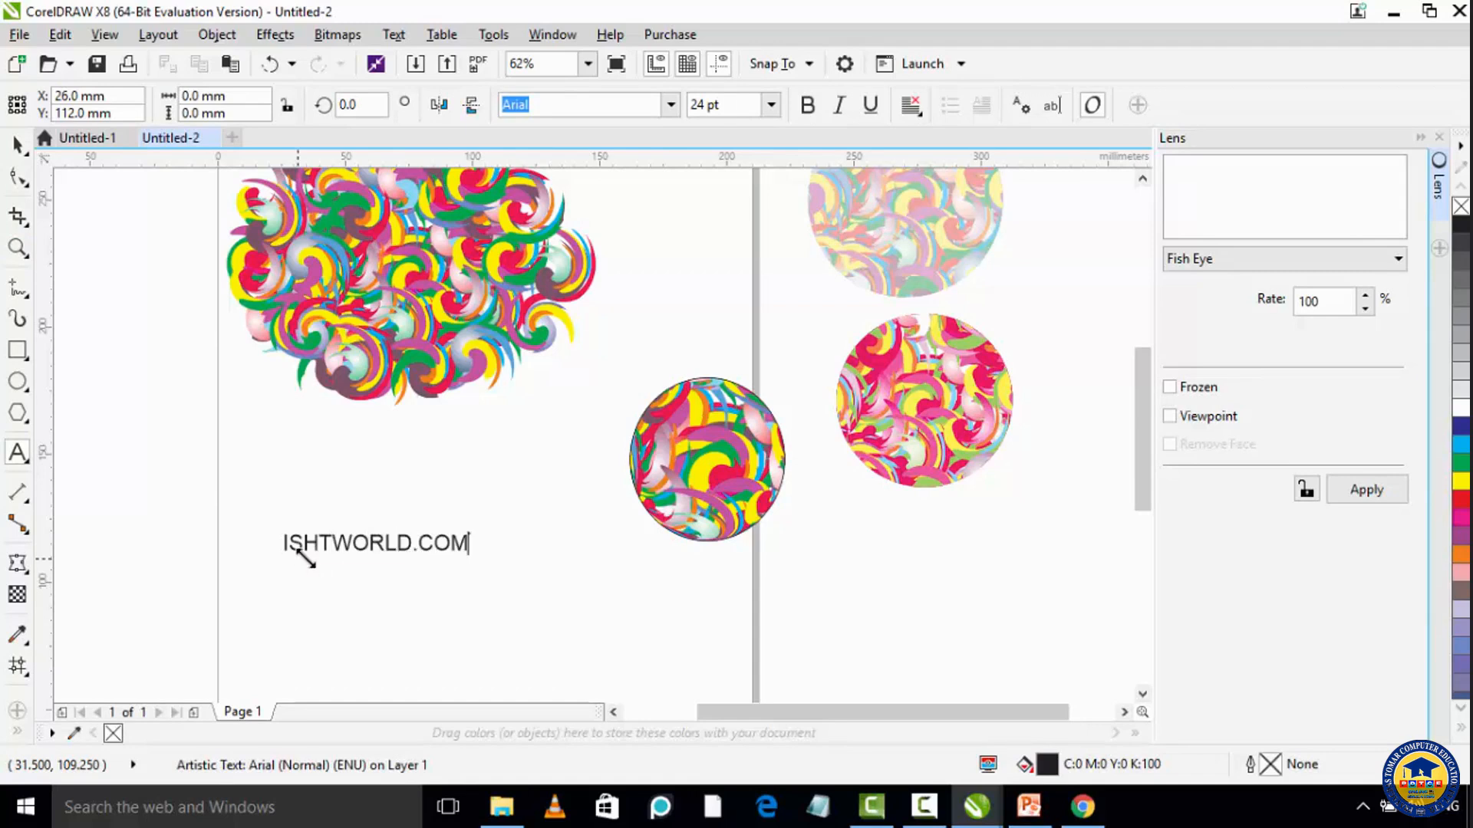
pyautogui.click(21, 150)
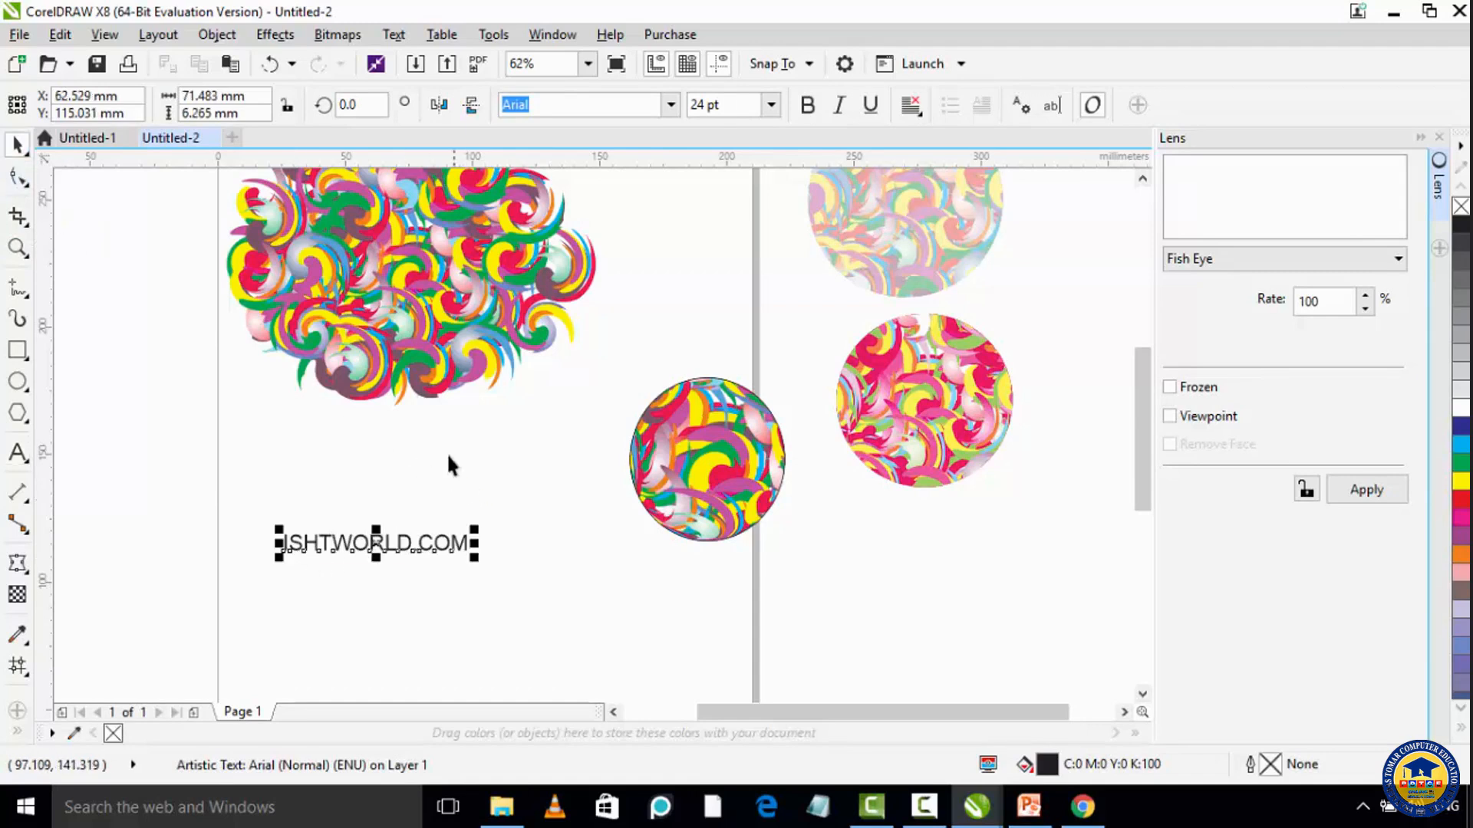
pyautogui.moveTo(470, 556); pyautogui.dragTo(652, 583)
pyautogui.moveTo(460, 575); pyautogui.dragTo(460, 619)
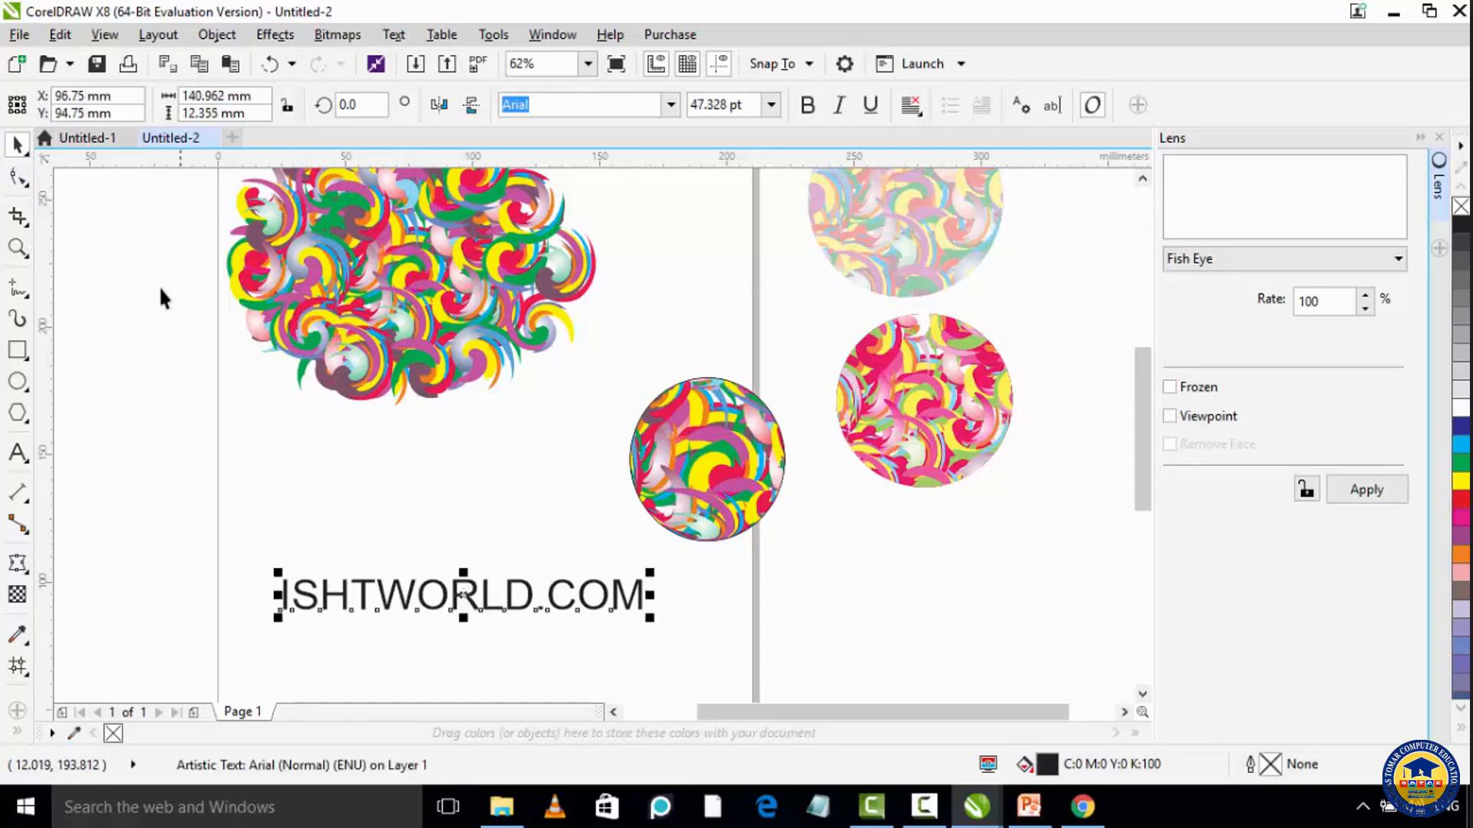
# Step: Draw a circle over the middle of the ISHTWORLD.COM text, enlarge it to about 67 by 69 mm and centre it on WORLD
pyautogui.click(16, 382)
pyautogui.moveTo(363, 537); pyautogui.dragTo(531, 622)
pyautogui.moveTo(437, 545)
pyautogui.mouseDown()
pyautogui.moveTo(453, 552)
pyautogui.moveTo(449, 540)
pyautogui.mouseUp()
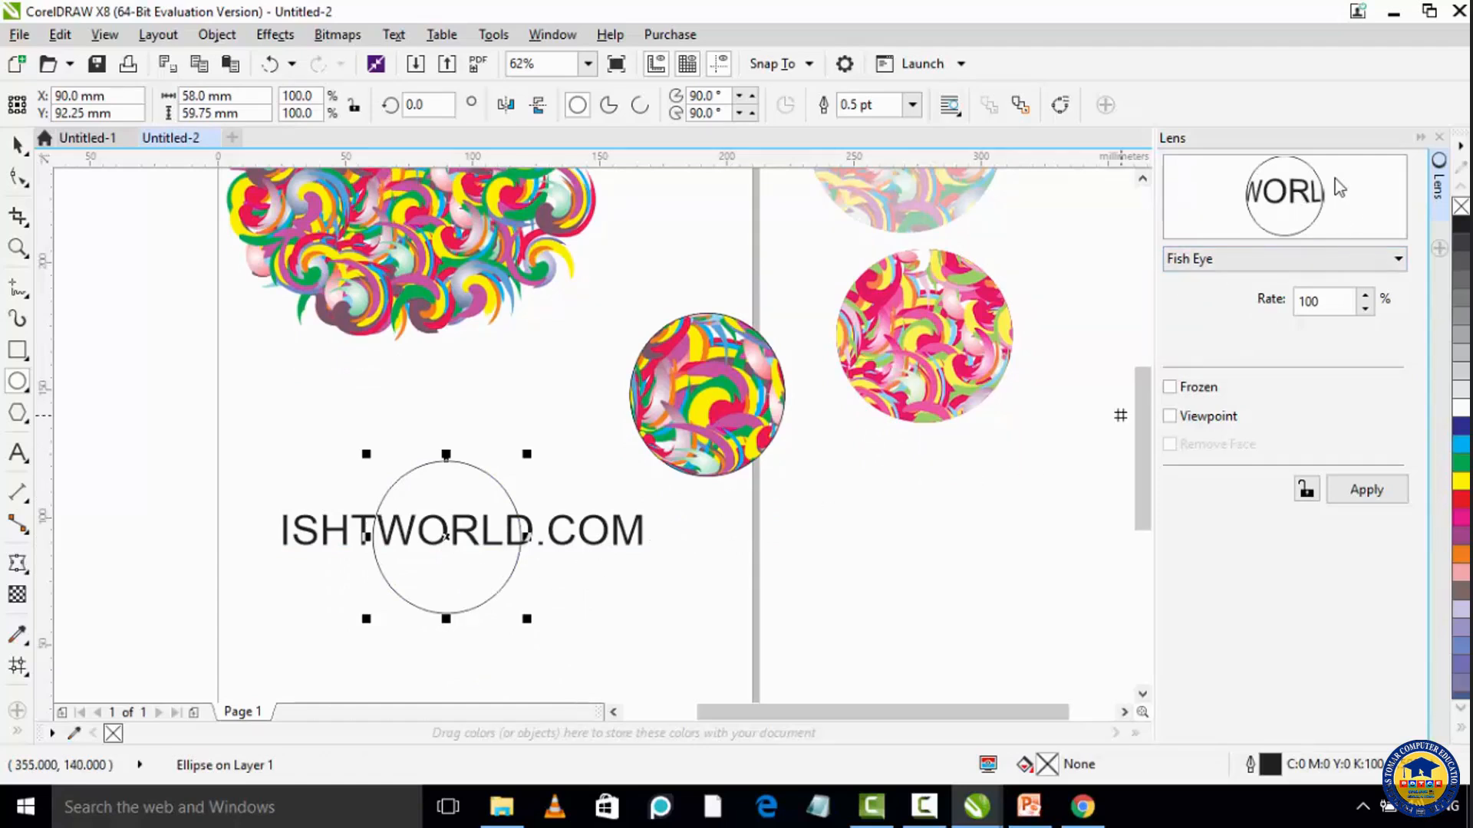
pyautogui.moveTo(529, 537); pyautogui.dragTo(529, 538)
pyautogui.moveTo(526, 619); pyautogui.dragTo(561, 645)
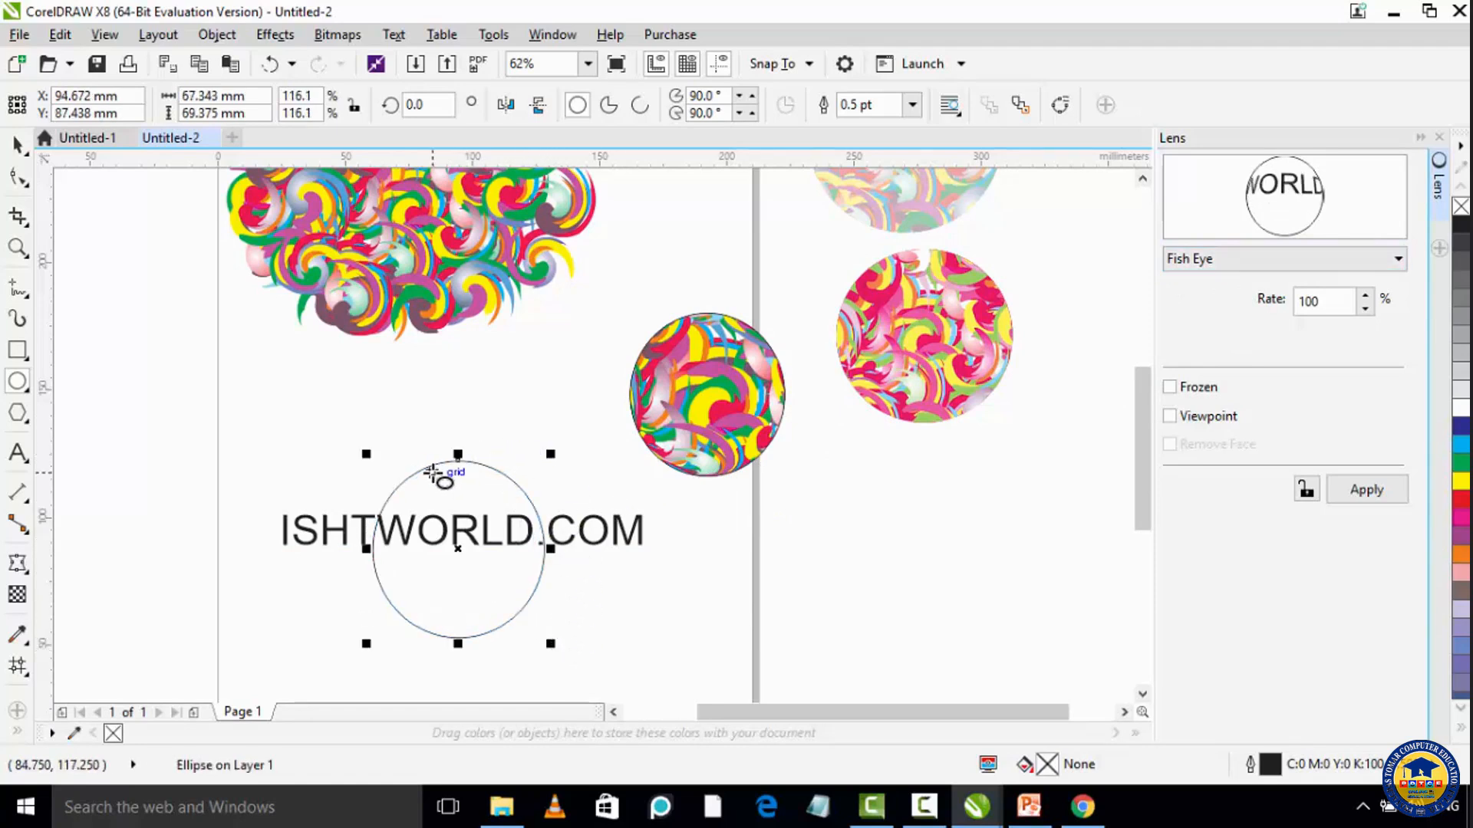
pyautogui.moveTo(457, 549); pyautogui.dragTo(470, 560)
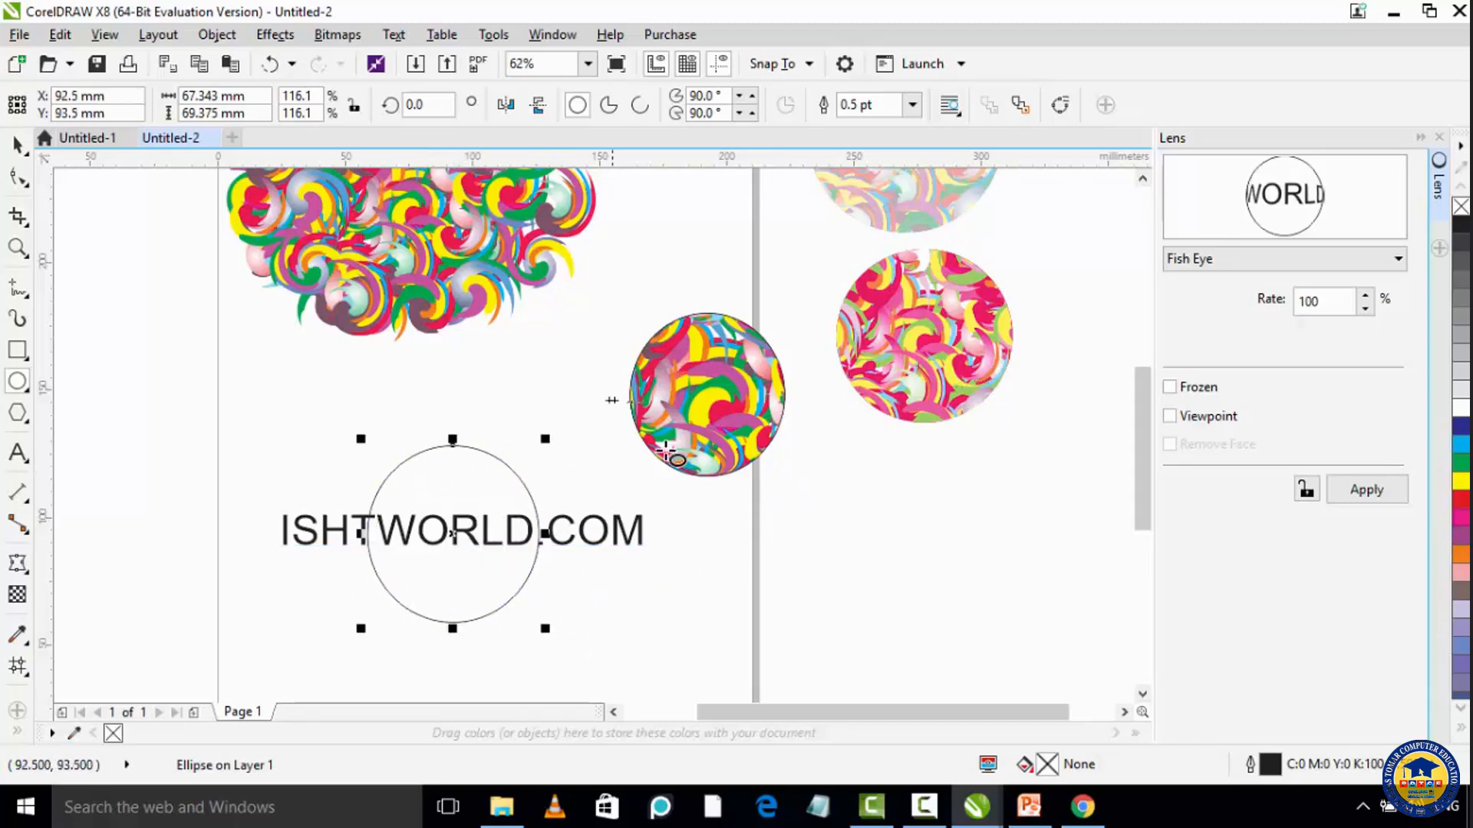
# Step: Set the Fish Eye lens rate for the circle over the text to 145%
pyautogui.click(1366, 296)
pyautogui.click(1364, 296)
pyautogui.click(1365, 296)
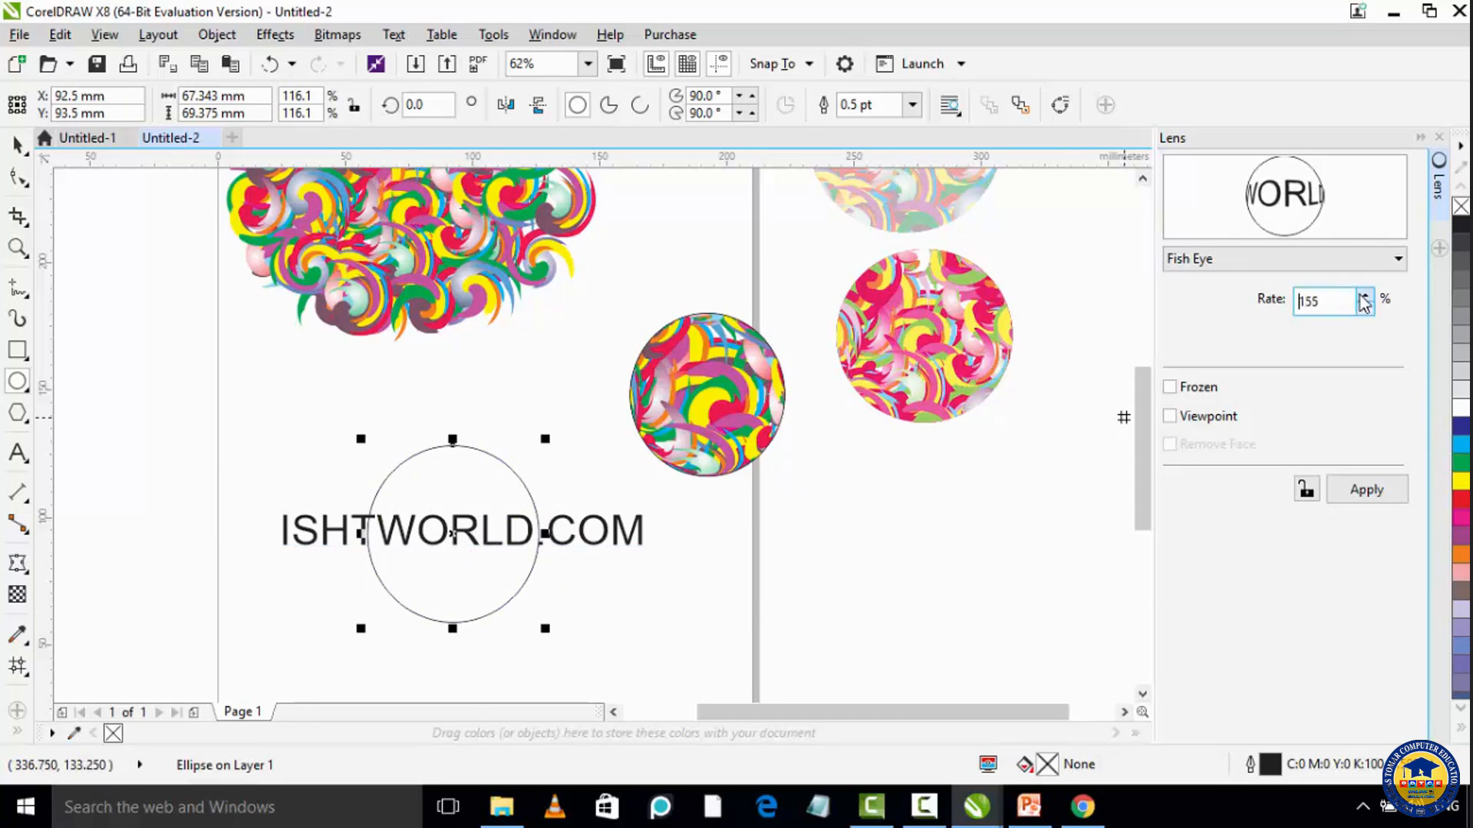
pyautogui.click(1364, 296)
pyautogui.click(1364, 296)
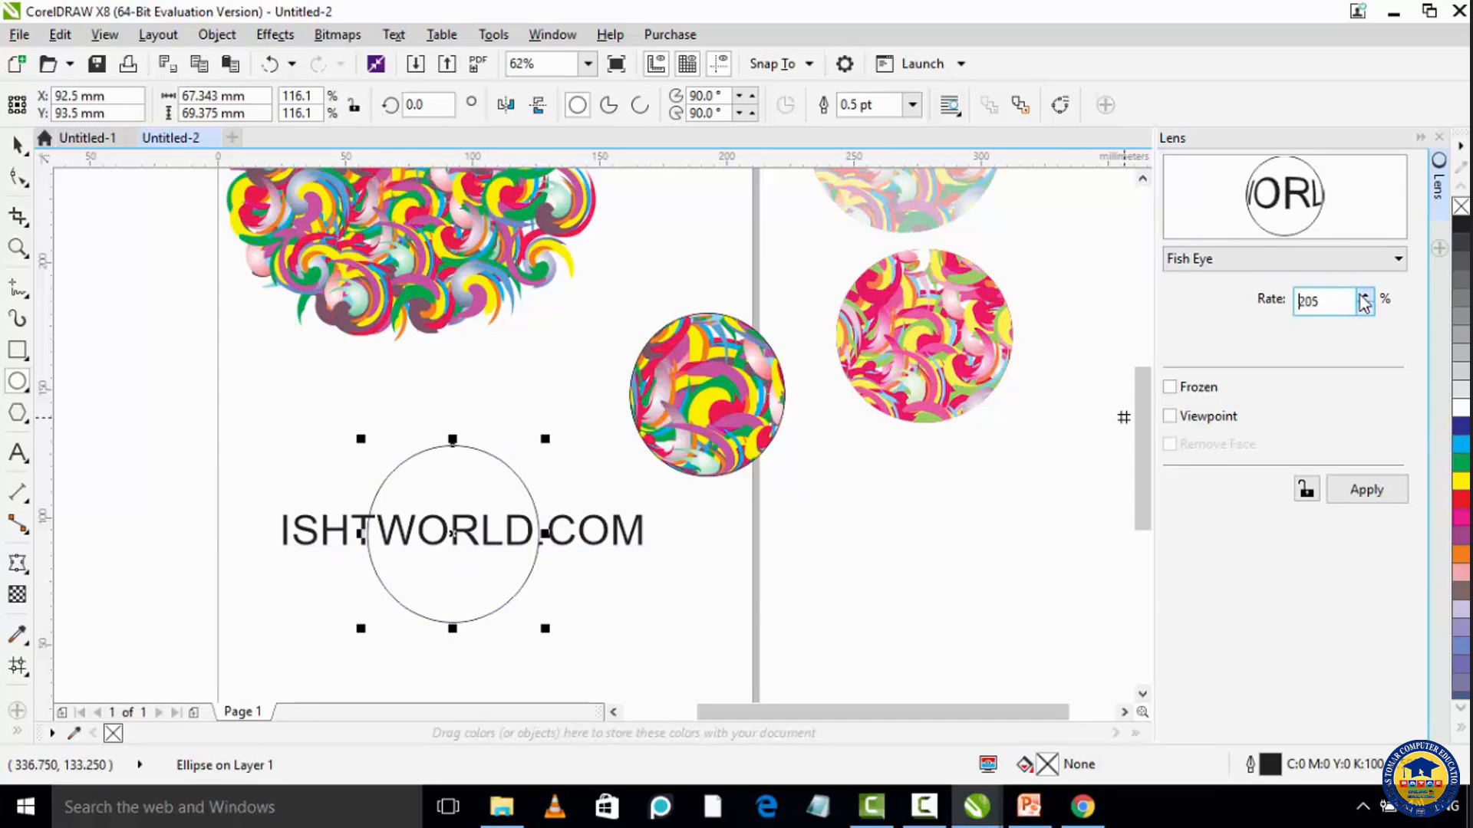
pyautogui.click(1364, 309)
pyautogui.click(1363, 309)
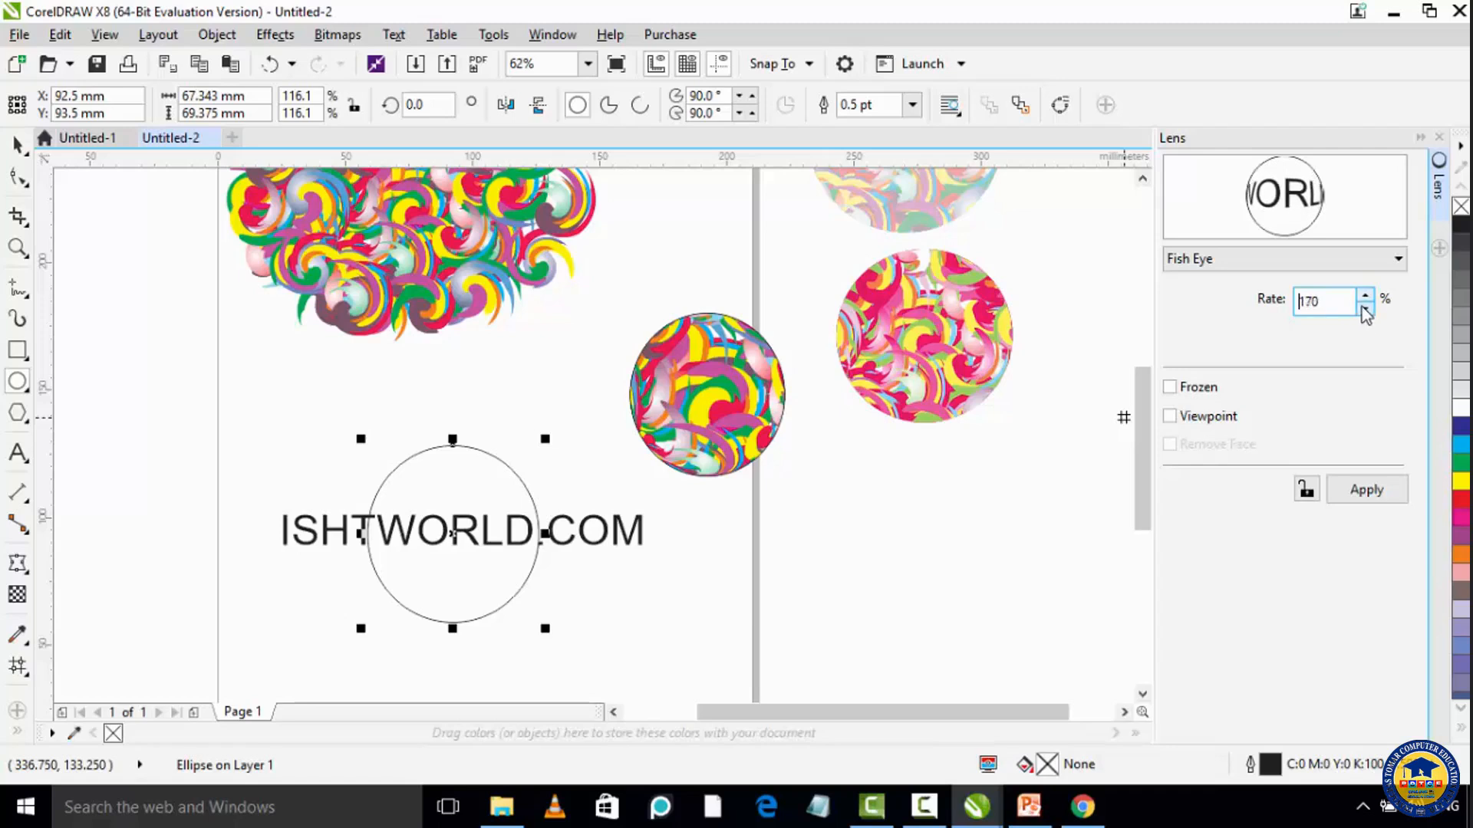
pyautogui.click(1364, 308)
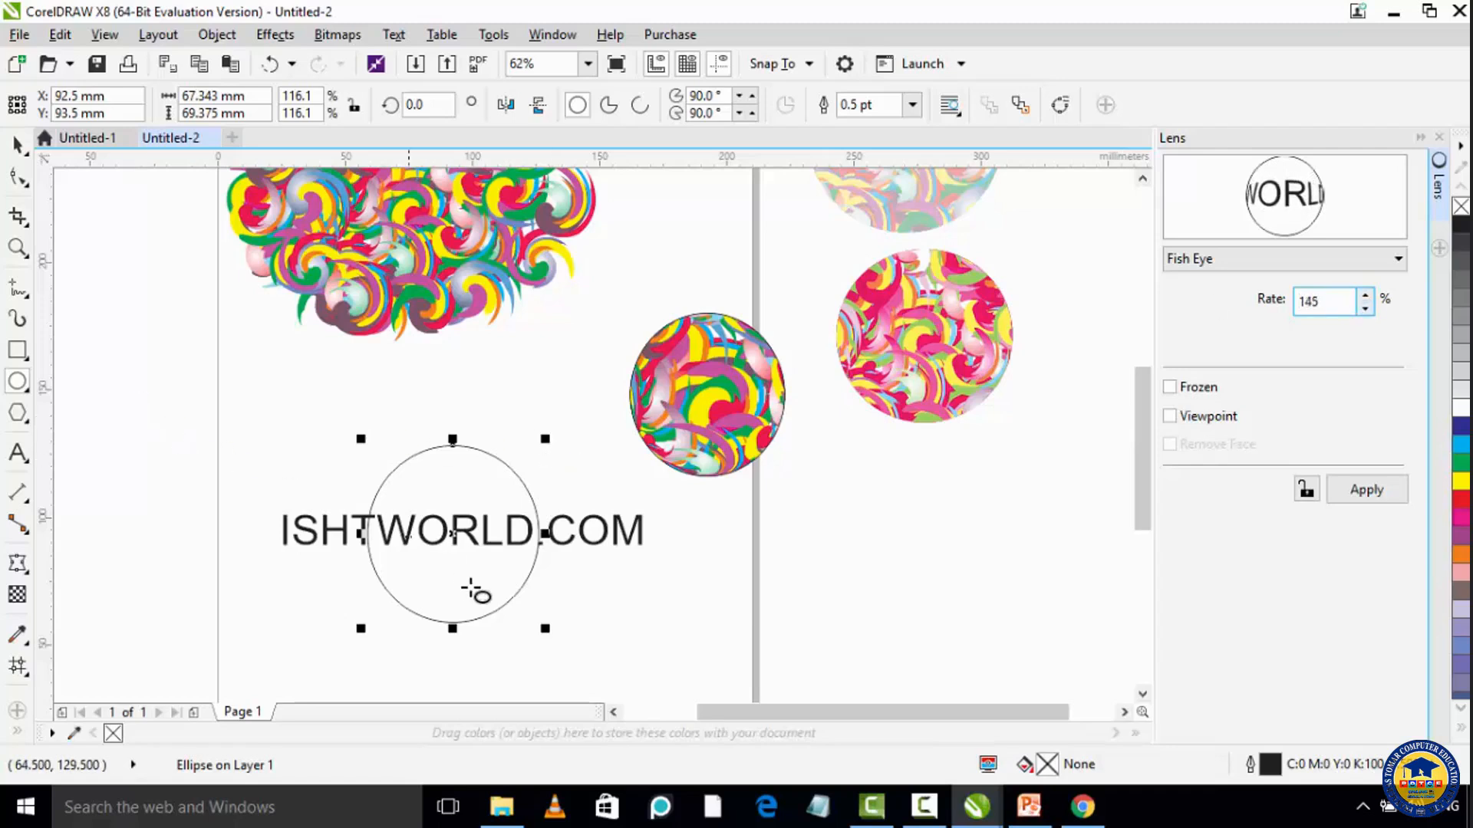
# Step: Apply the Fish Eye lens with Frozen enabled over the first letters of the text and move the frozen circle beyond the page's right edge
pyautogui.moveTo(451, 533); pyautogui.dragTo(334, 528)
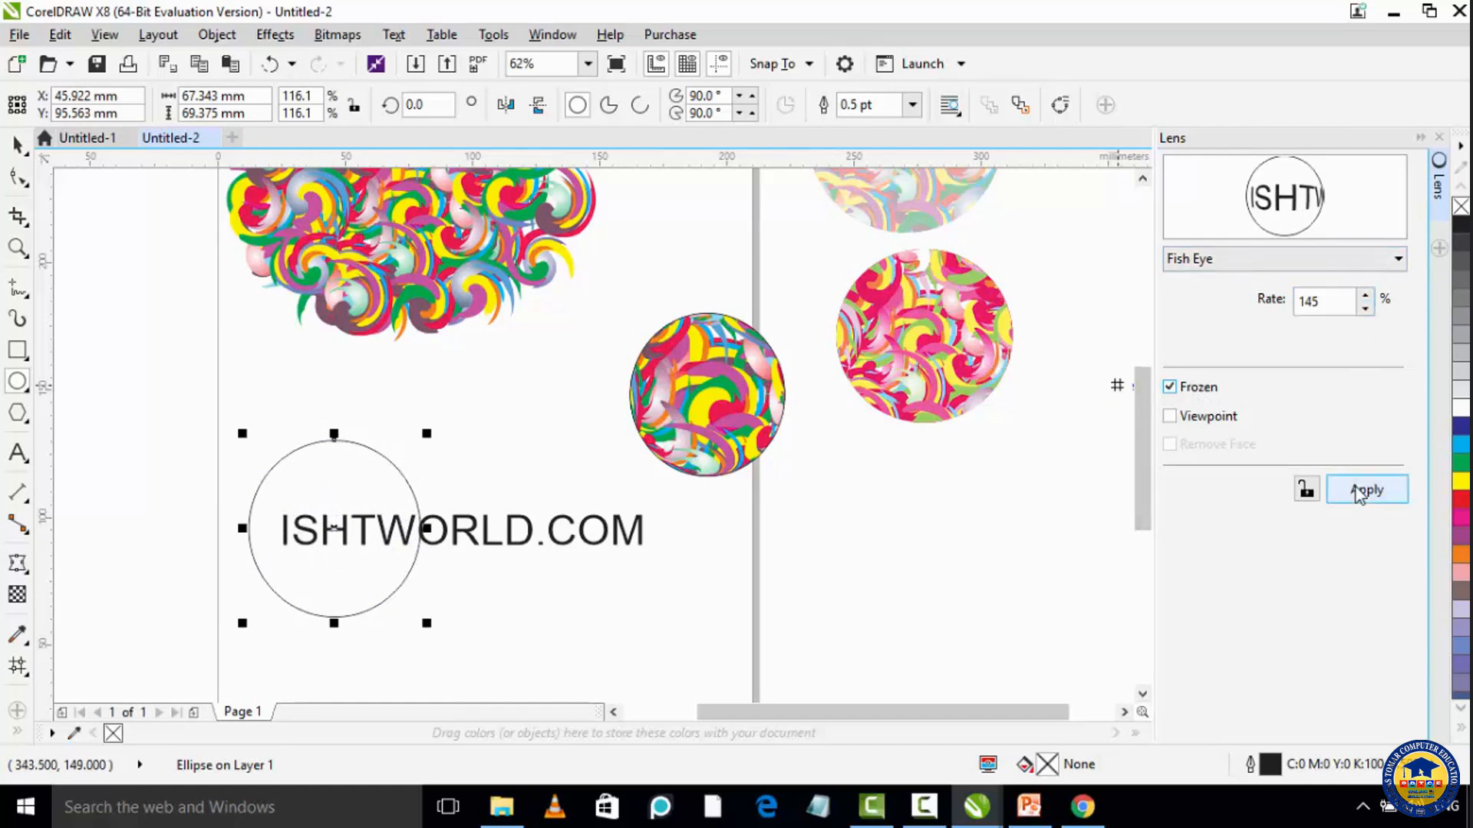
pyautogui.click(1358, 491)
pyautogui.click(17, 144)
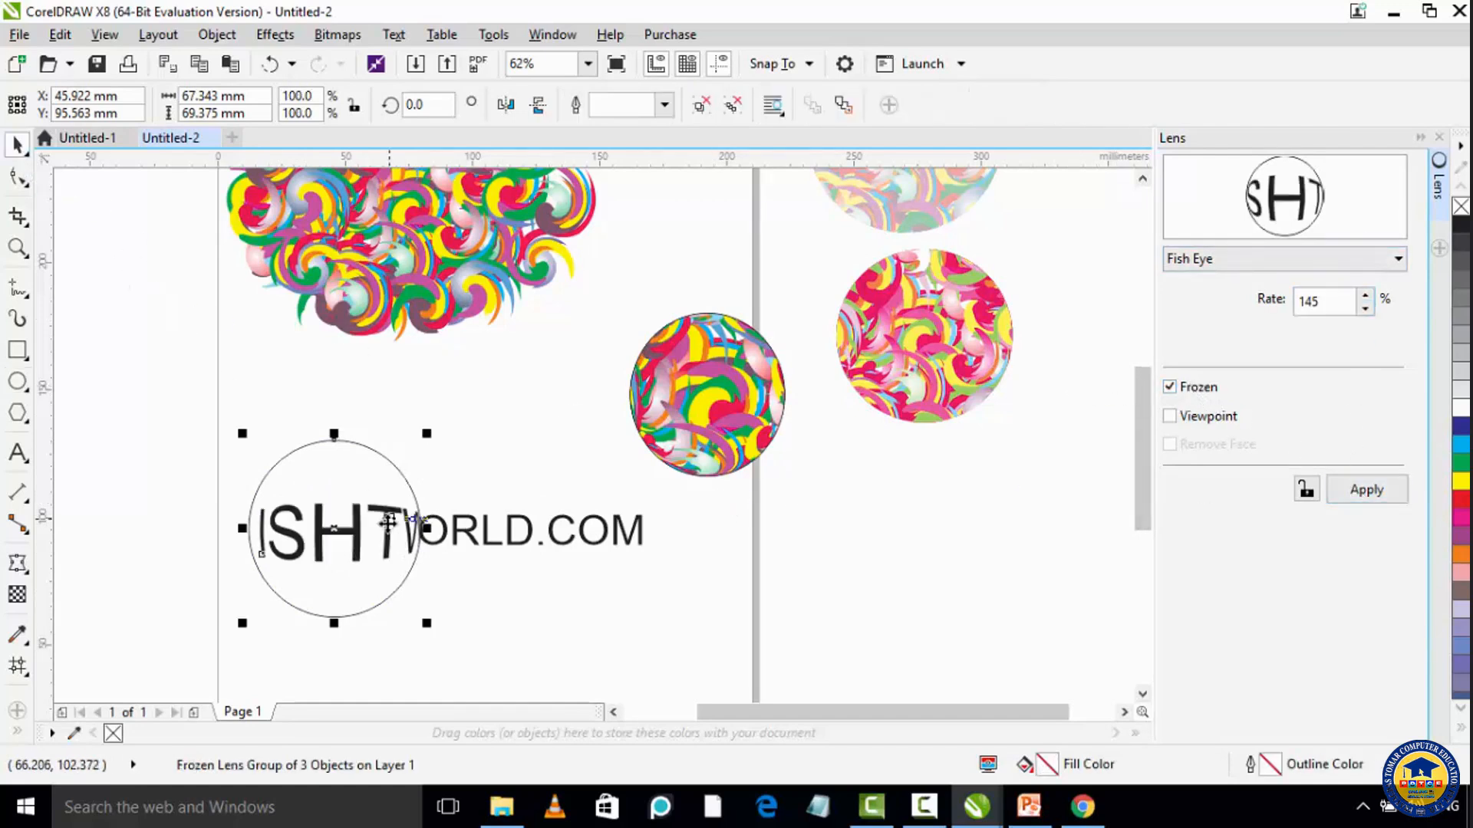
pyautogui.moveTo(388, 522); pyautogui.dragTo(922, 544)
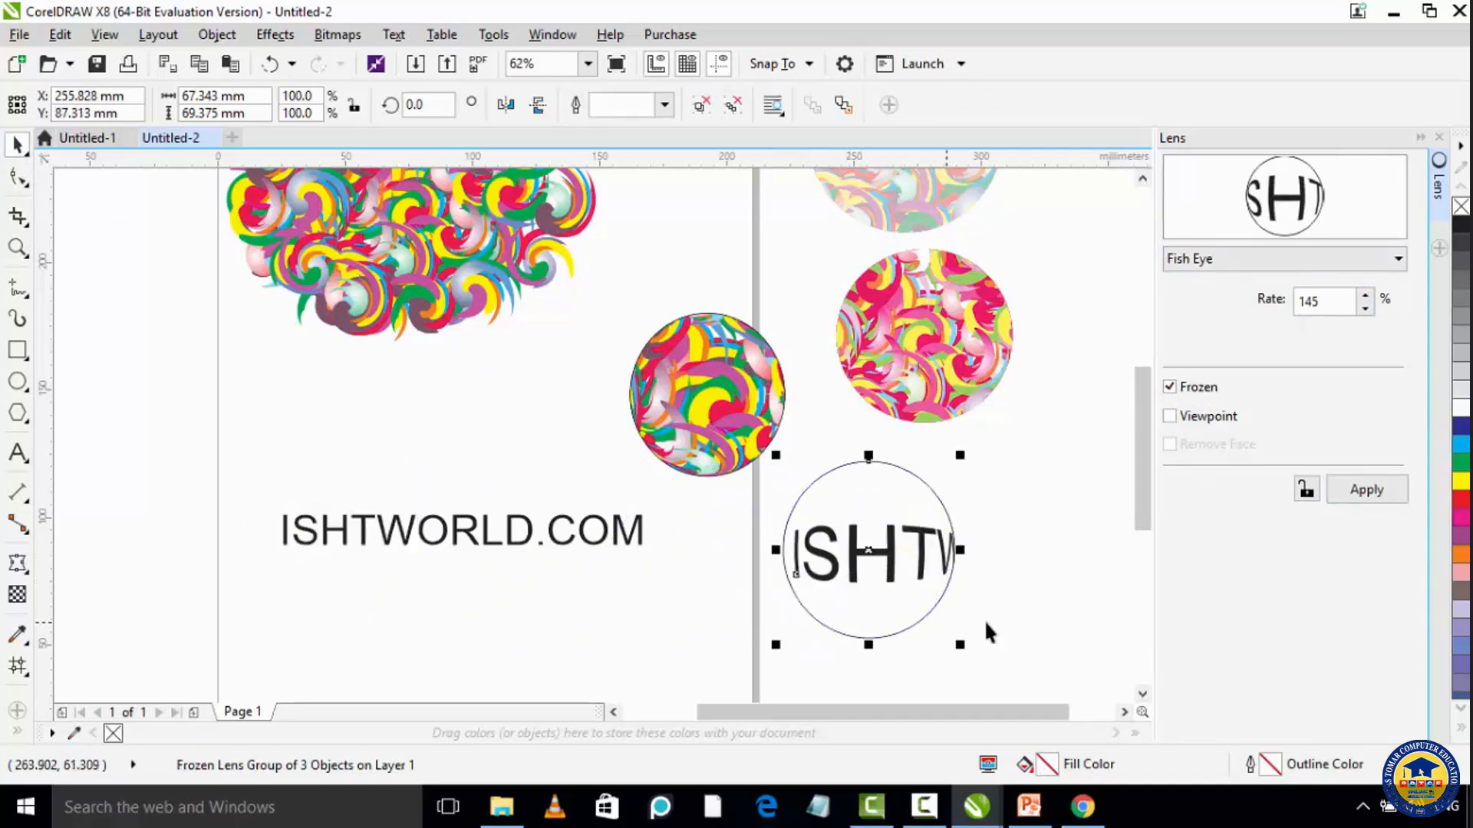
pyautogui.click(1000, 599)
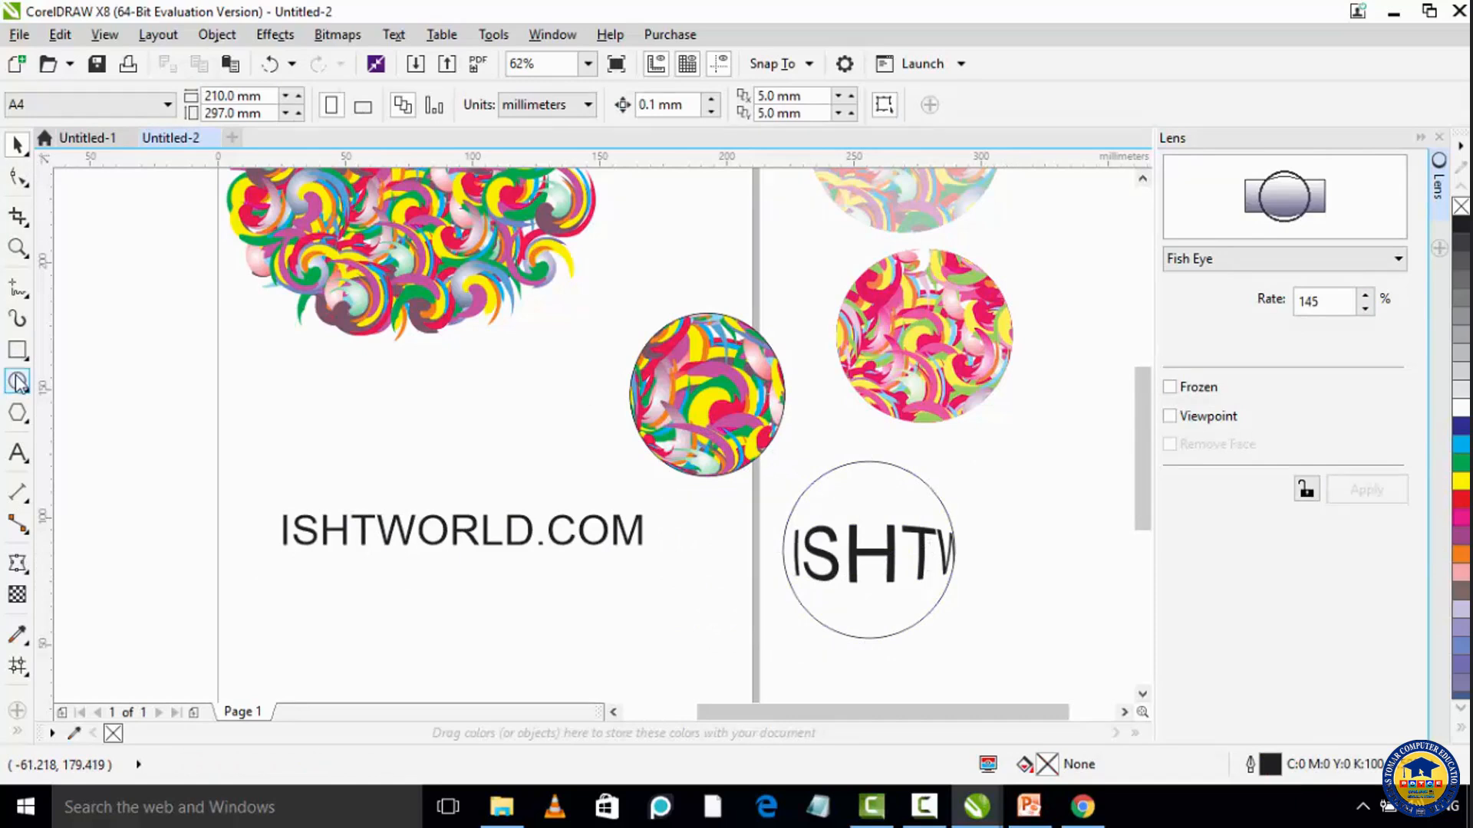
# Step: Draw a new circle about 39 by 38 mm over the swirl artwork
pyautogui.click(1189, 261)
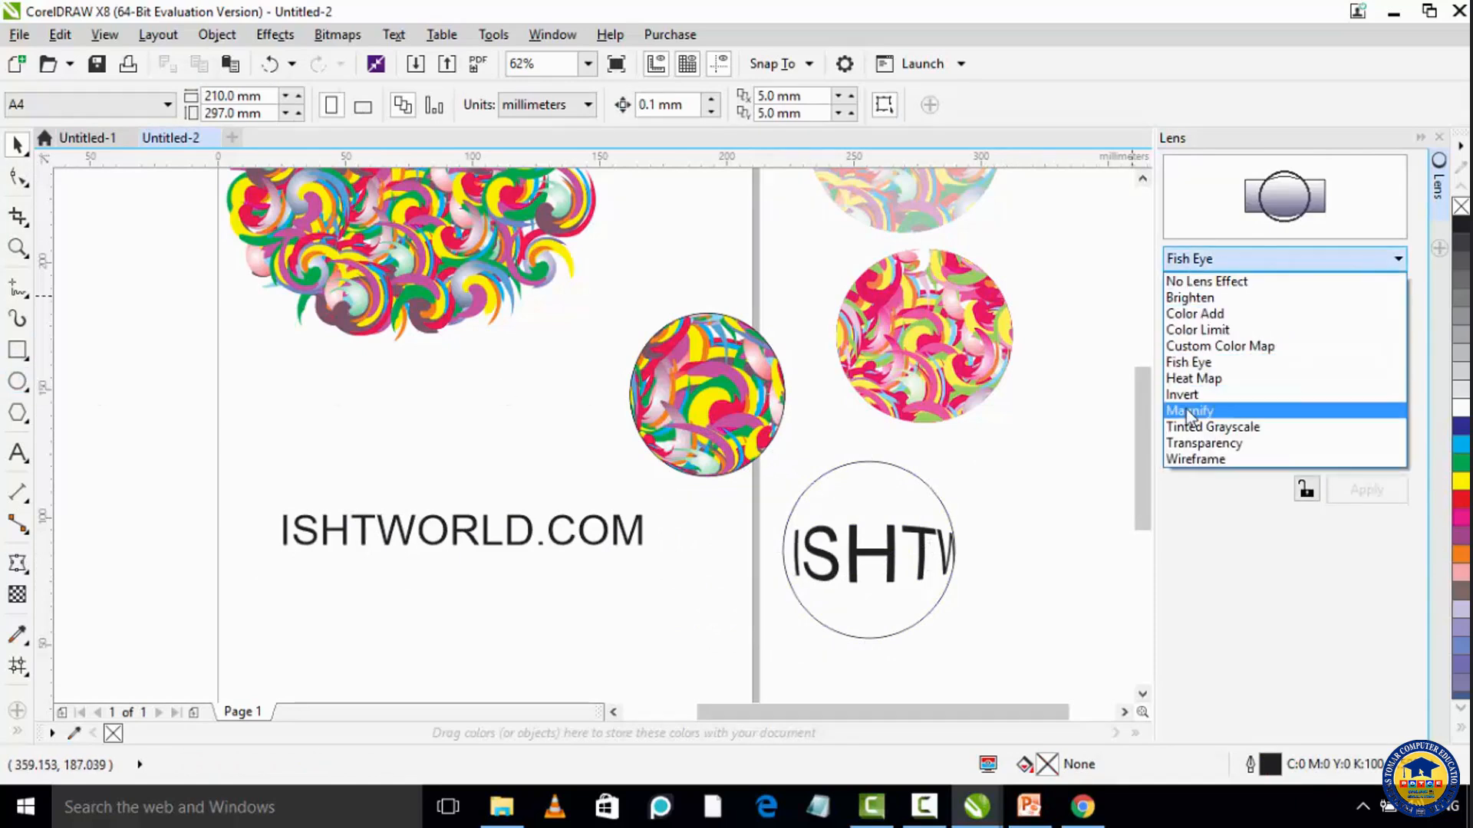
pyautogui.click(27, 387)
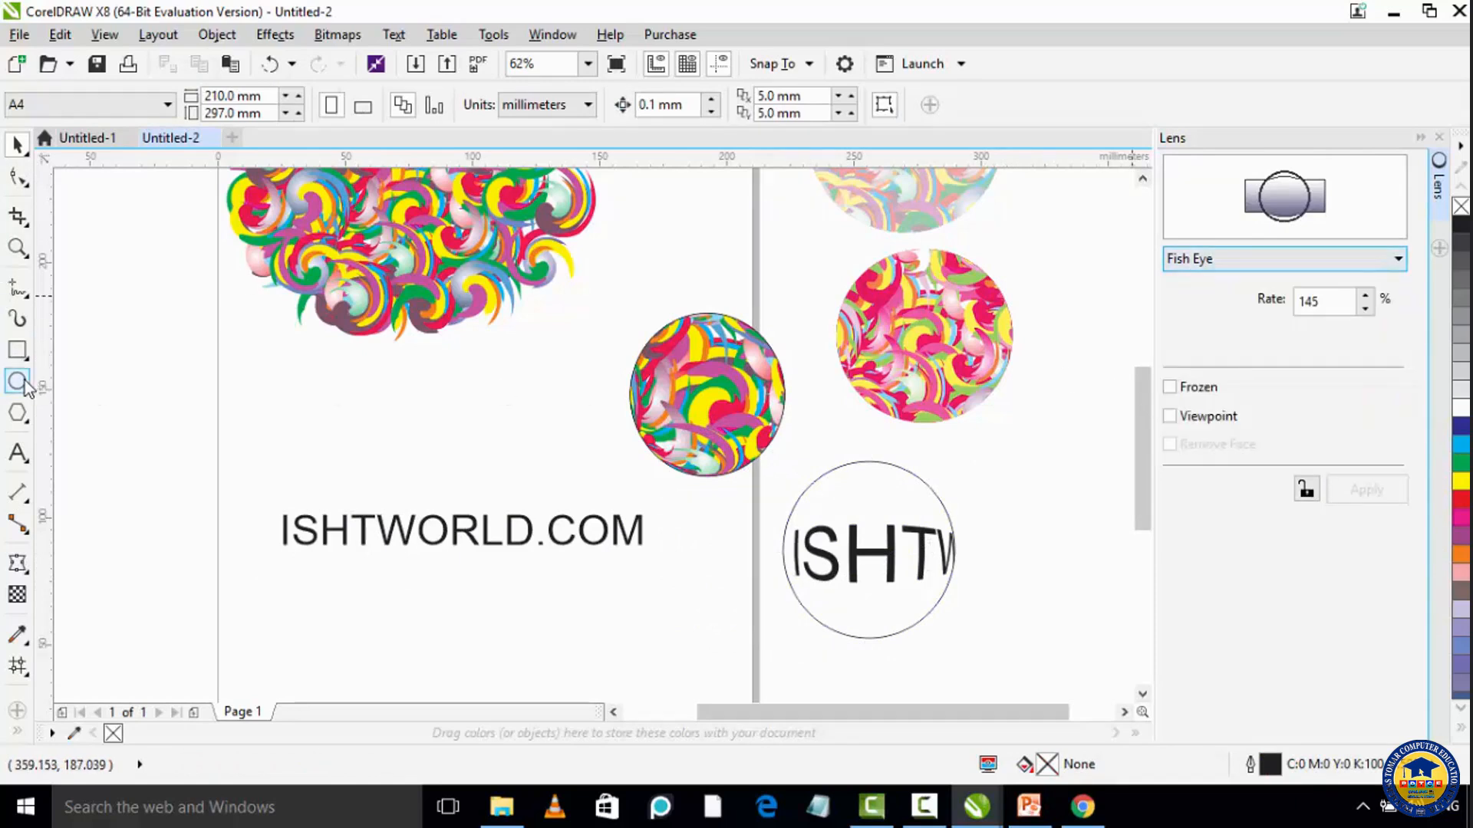
pyautogui.scroll(-2, 388, 338)
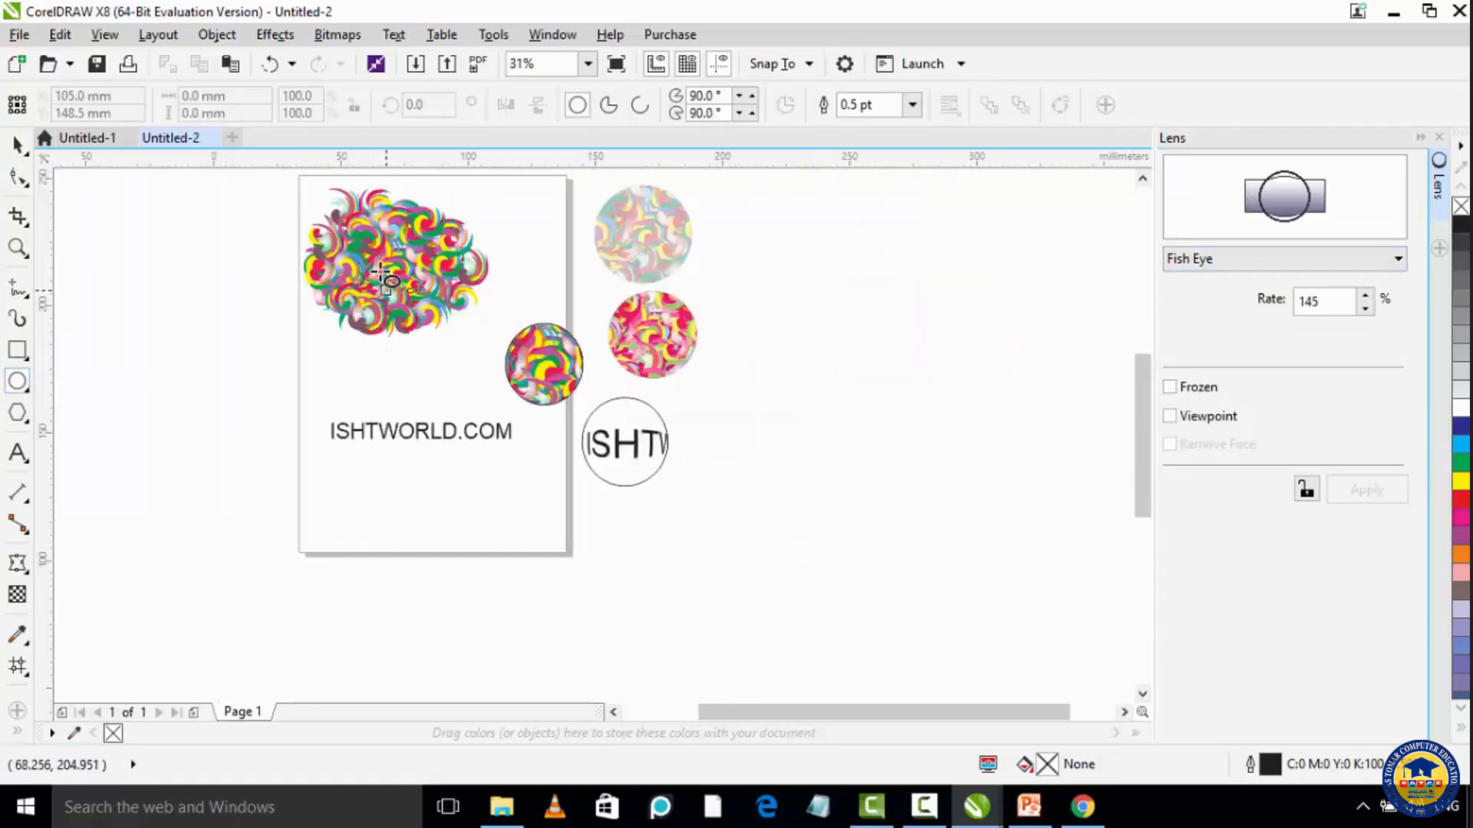
pyautogui.scroll(5, 368, 276)
pyautogui.moveTo(322, 184)
pyautogui.mouseDown()
pyautogui.moveTo(528, 382)
pyautogui.moveTo(468, 392)
pyautogui.mouseUp()
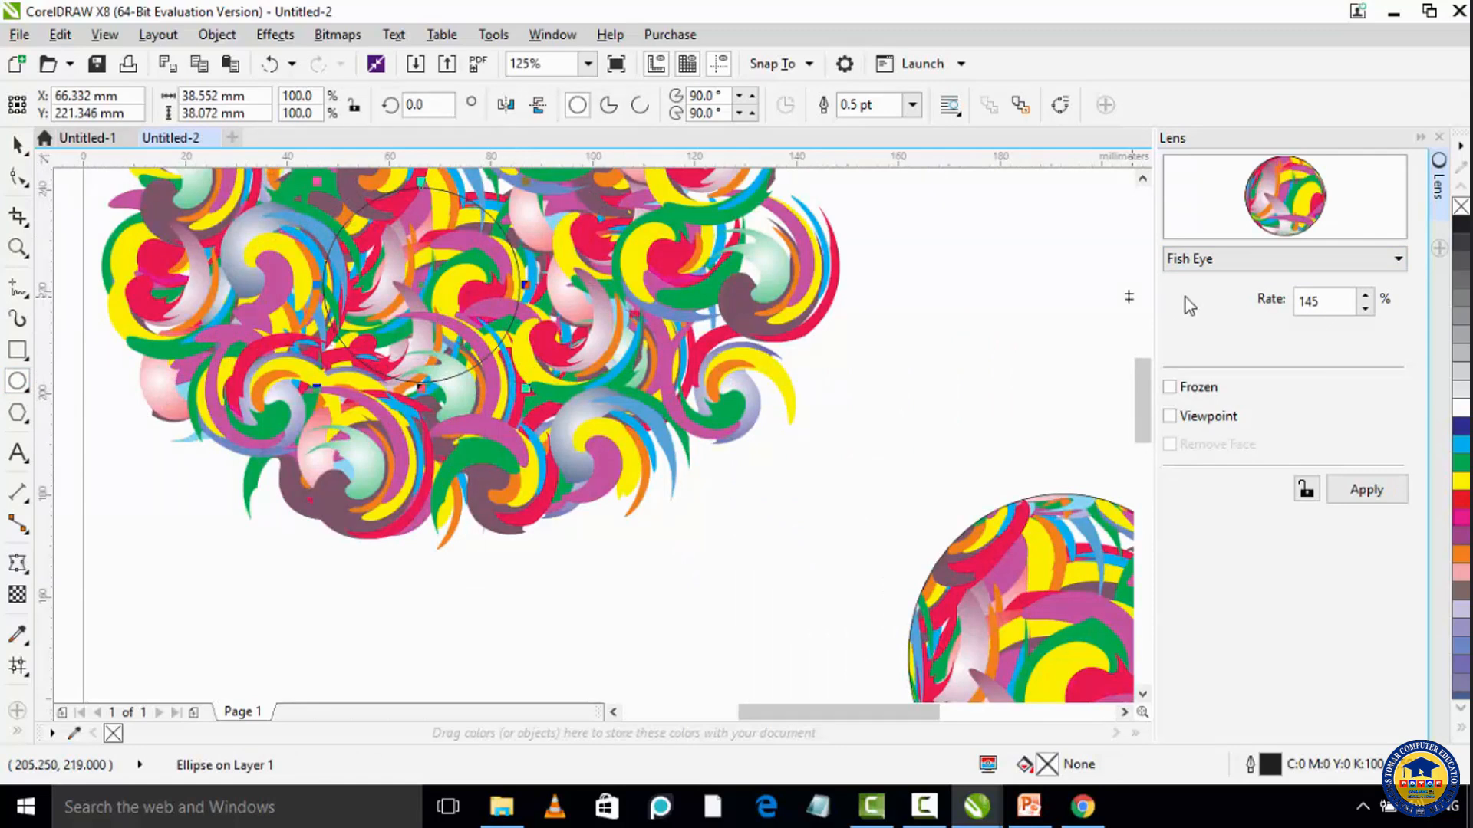
# Step: Apply a Magnify lens with an amount of 3.5x and Frozen enabled to the new circle over the swirls
pyautogui.click(1387, 261)
pyautogui.click(1350, 410)
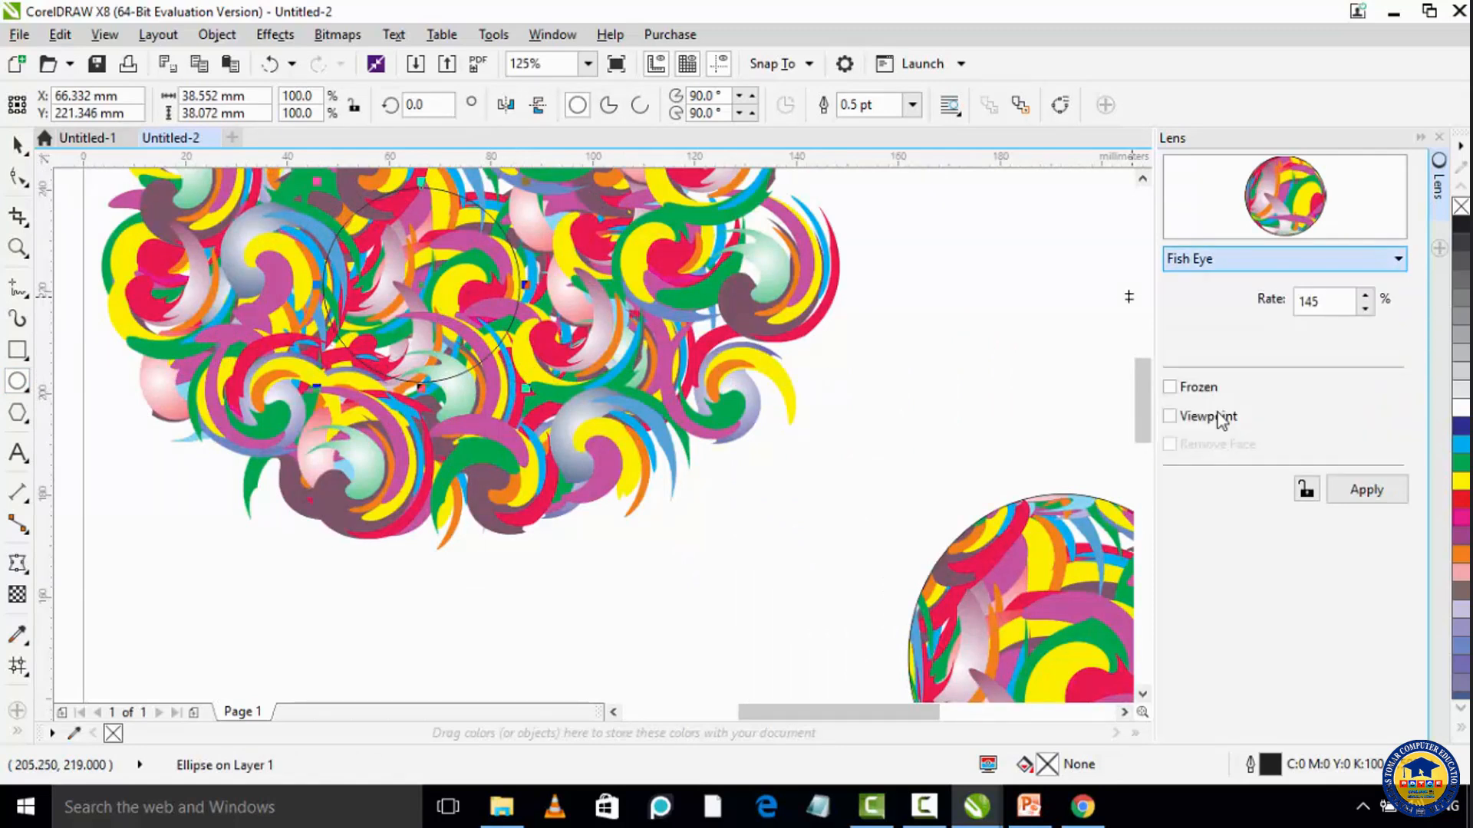
pyautogui.click(1365, 296)
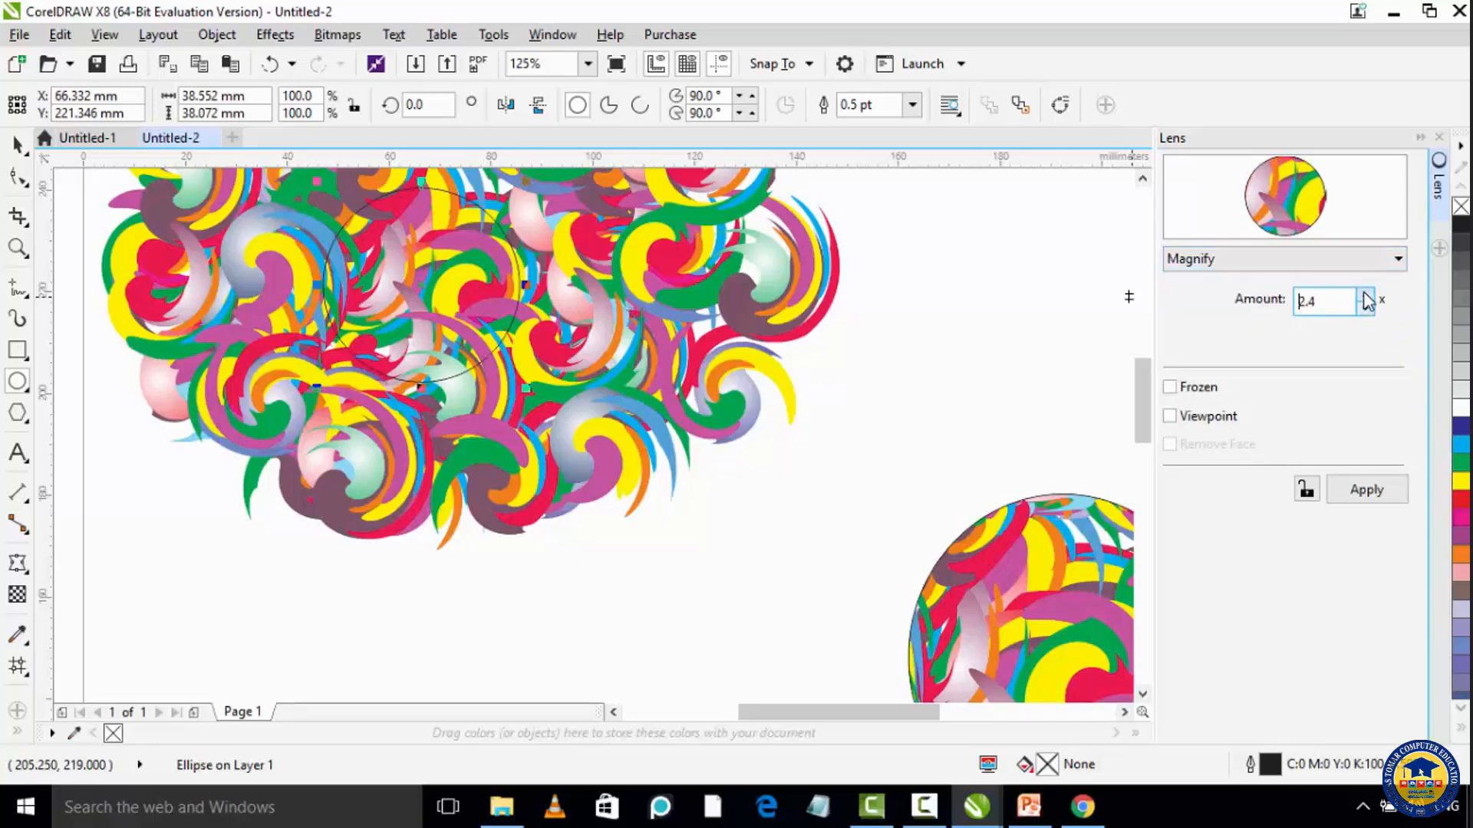
pyautogui.click(1365, 296)
pyautogui.click(1366, 296)
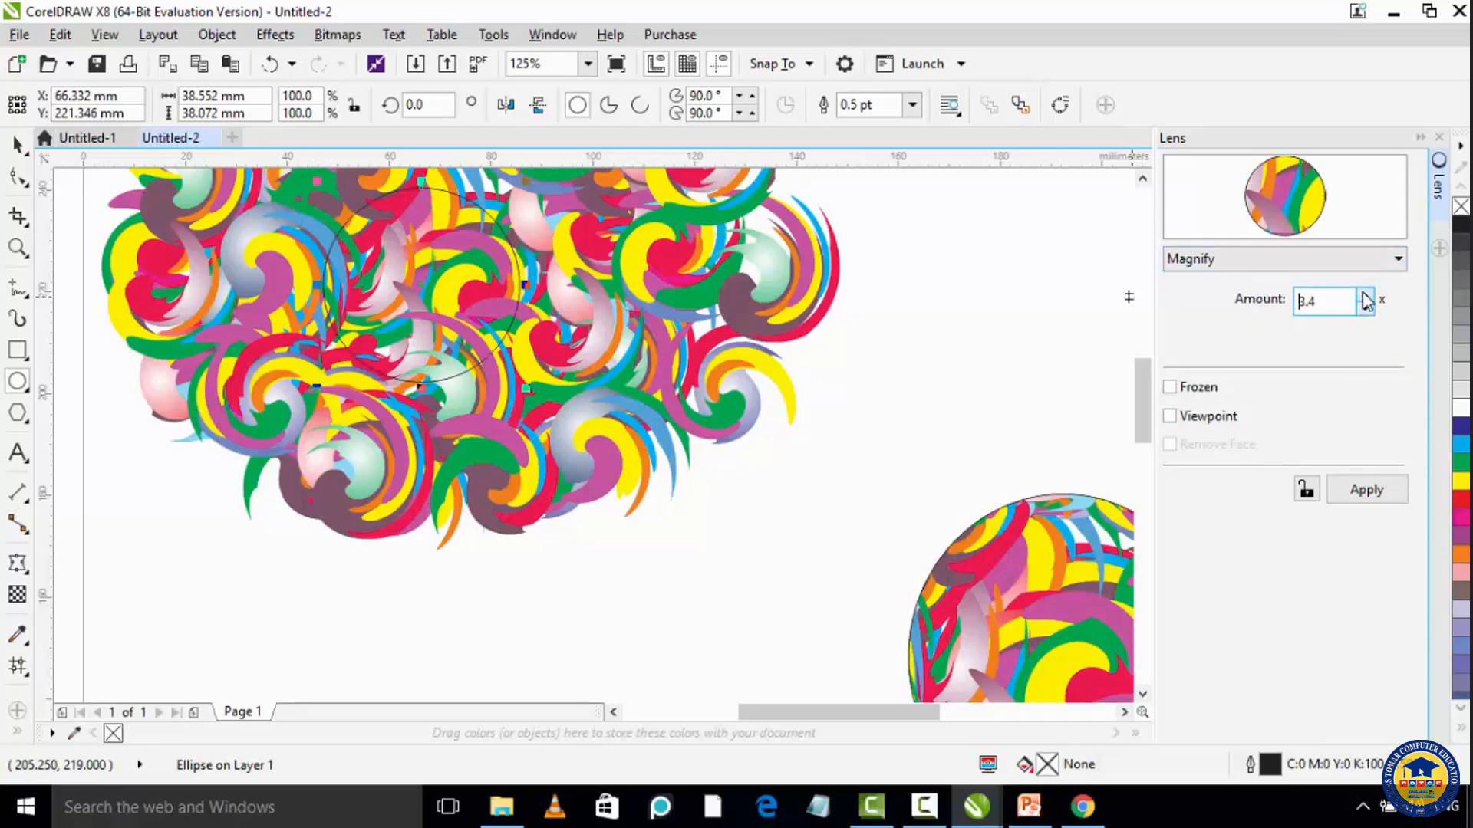
pyautogui.click(1373, 494)
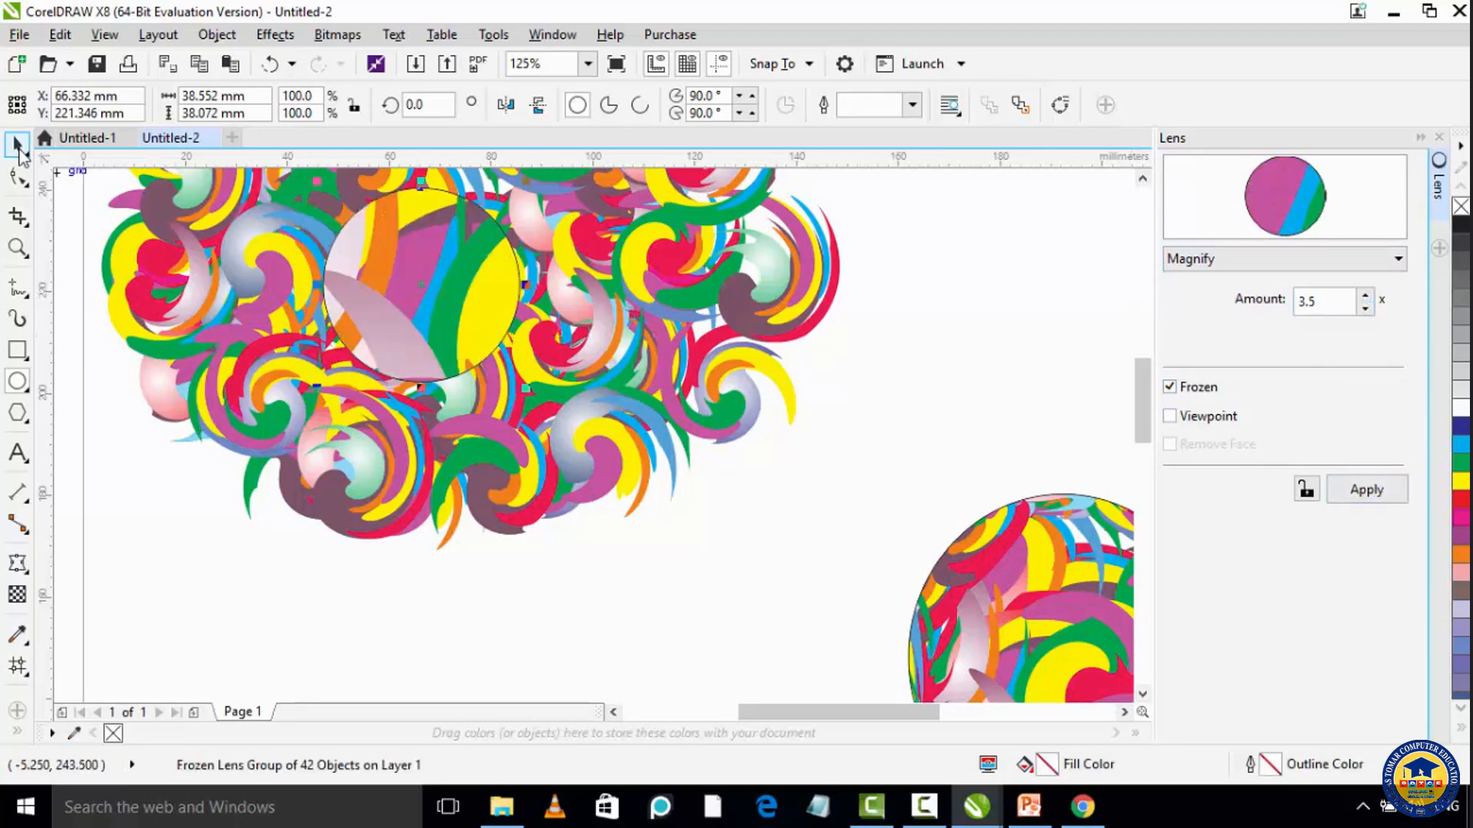
# Step: Move the frozen Magnify circle to the right of the swirls and remove its outline
pyautogui.click(18, 145)
pyautogui.moveTo(434, 304); pyautogui.dragTo(979, 326)
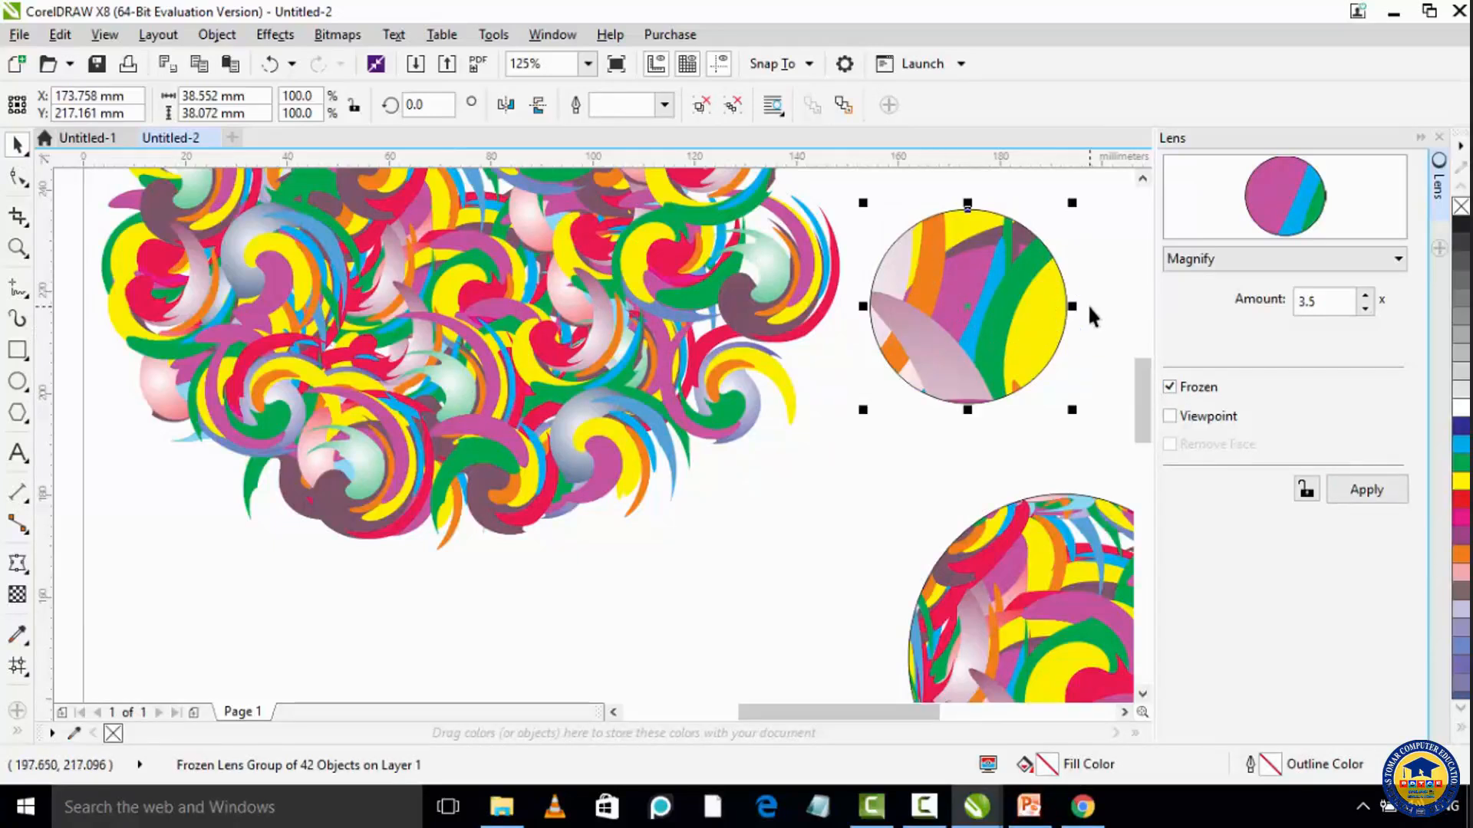
pyautogui.rightClick(1460, 207)
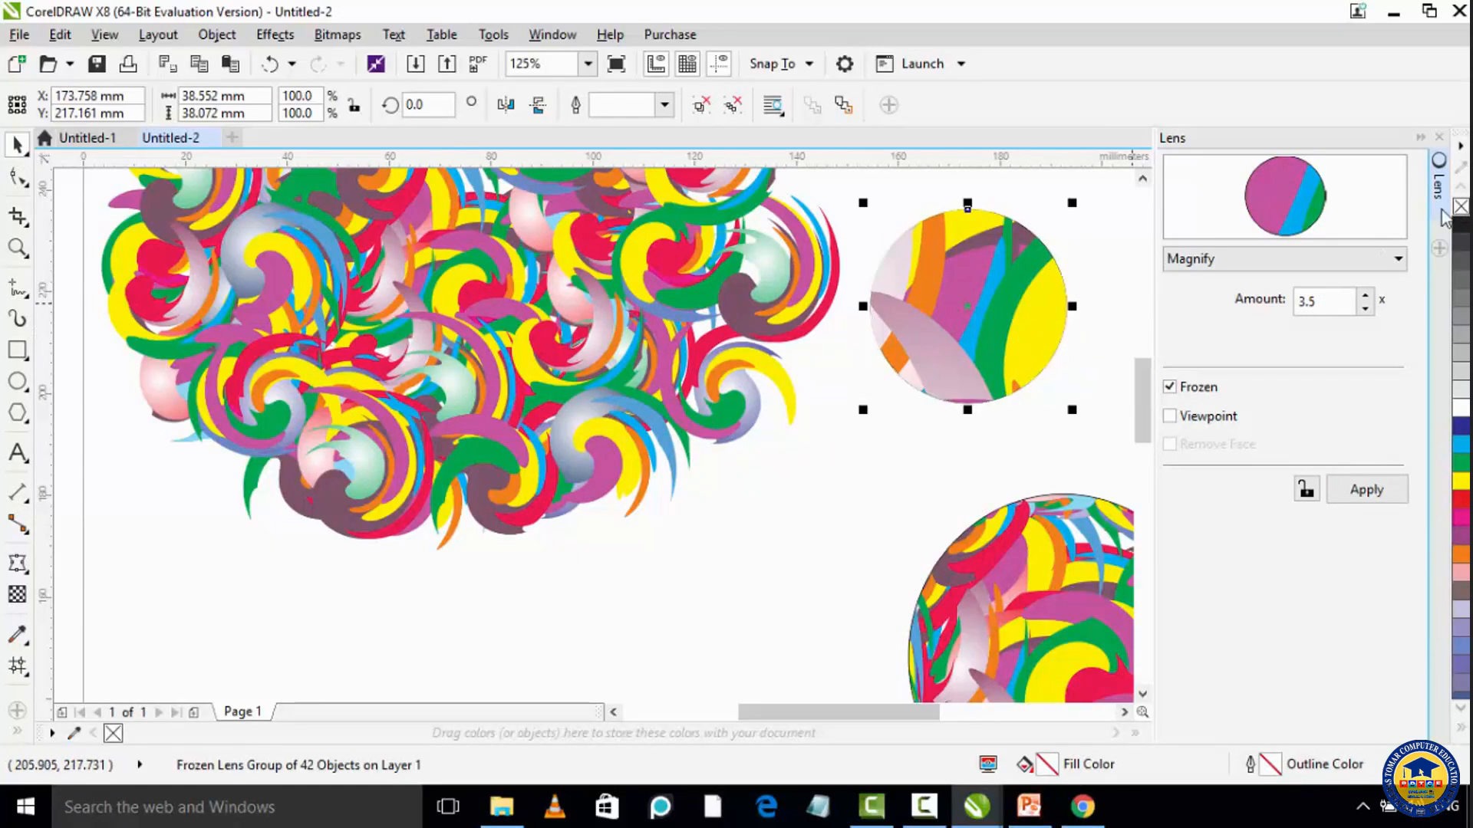
pyautogui.click(1096, 368)
pyautogui.scroll(-5, 1017, 364)
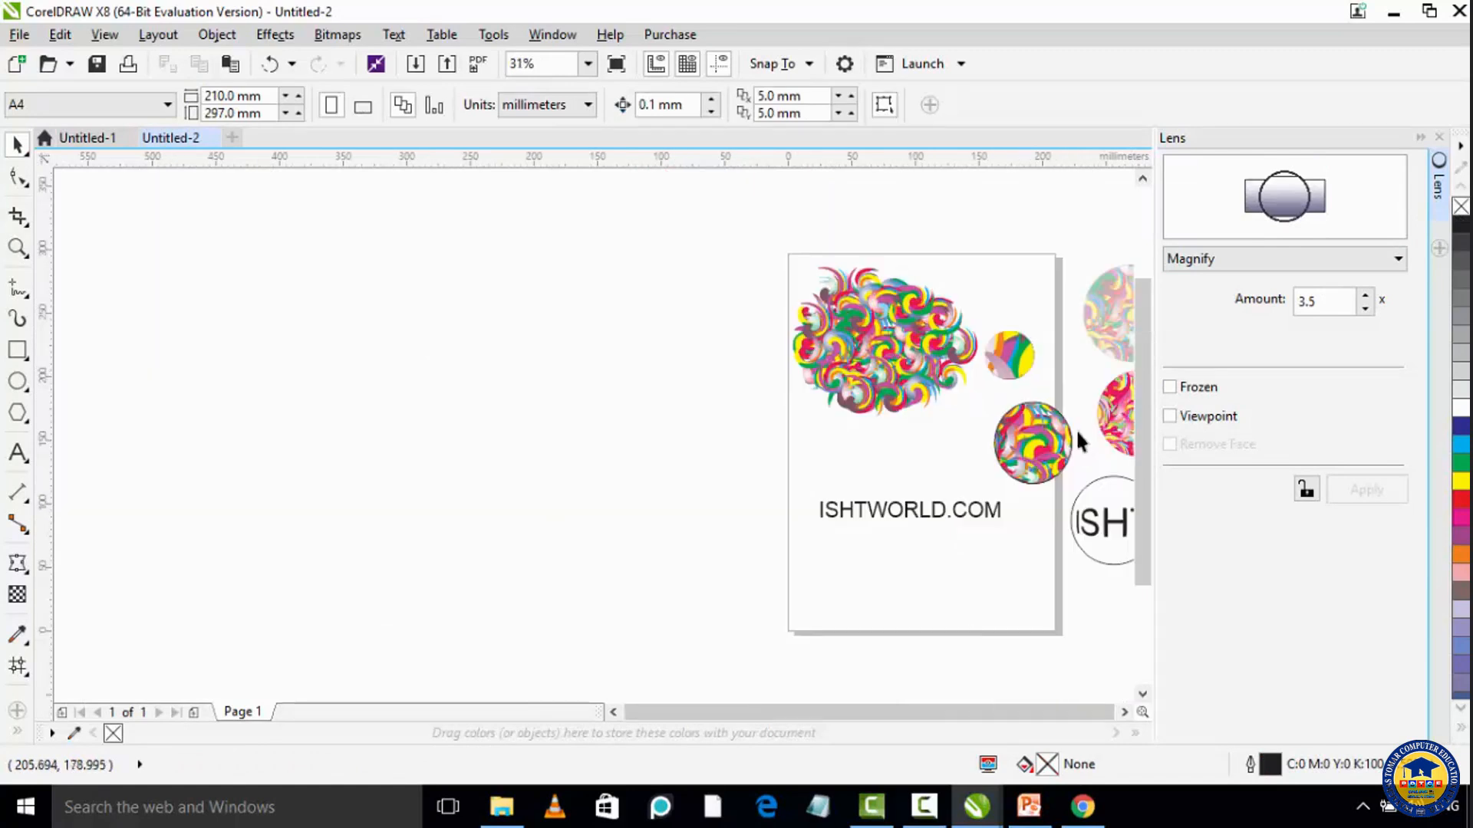
pyautogui.scroll(2, 1080, 434)
pyautogui.moveTo(1101, 428); pyautogui.dragTo(743, 427)
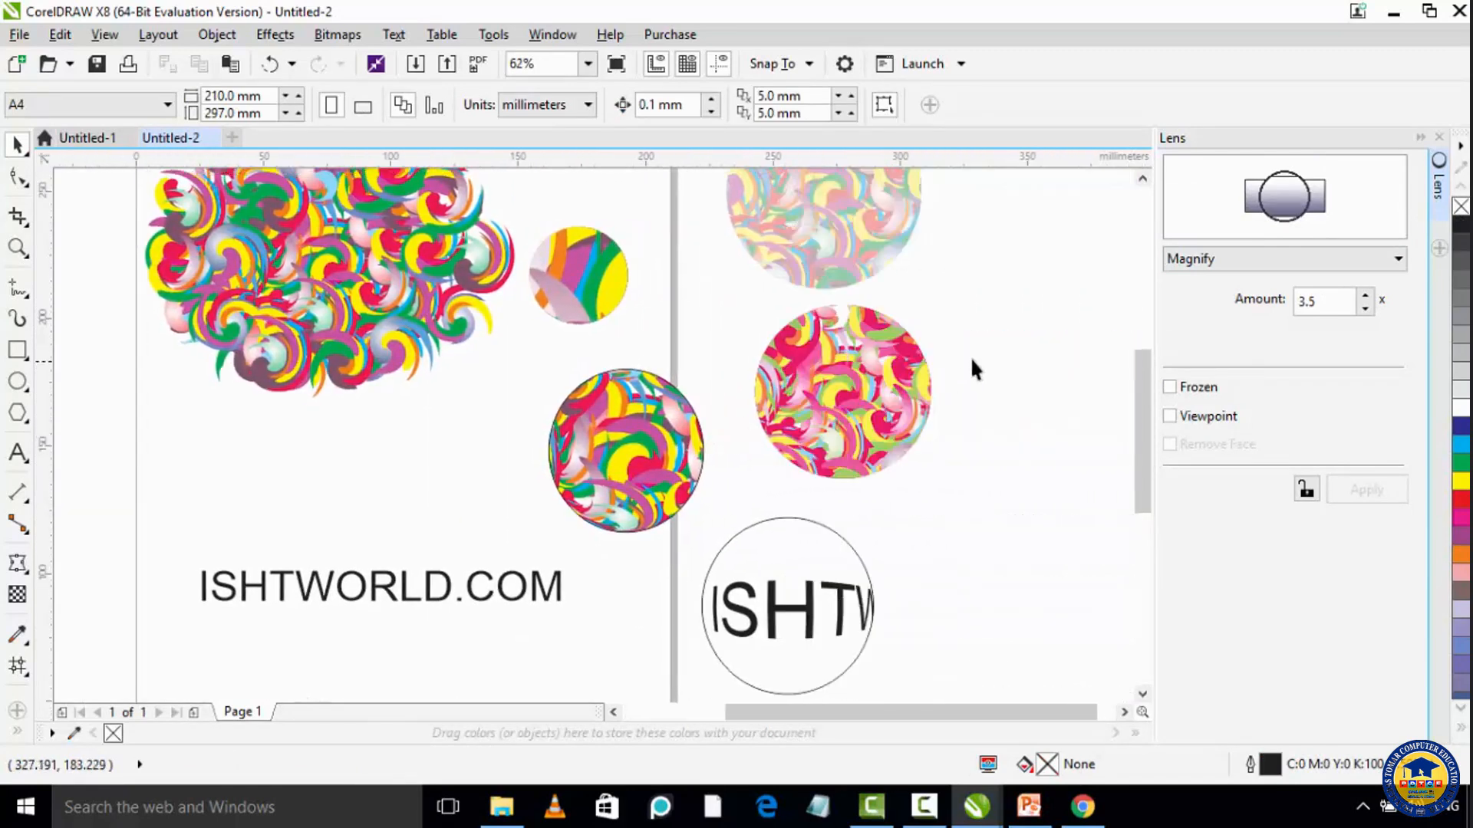
pyautogui.scroll(-2, 978, 345)
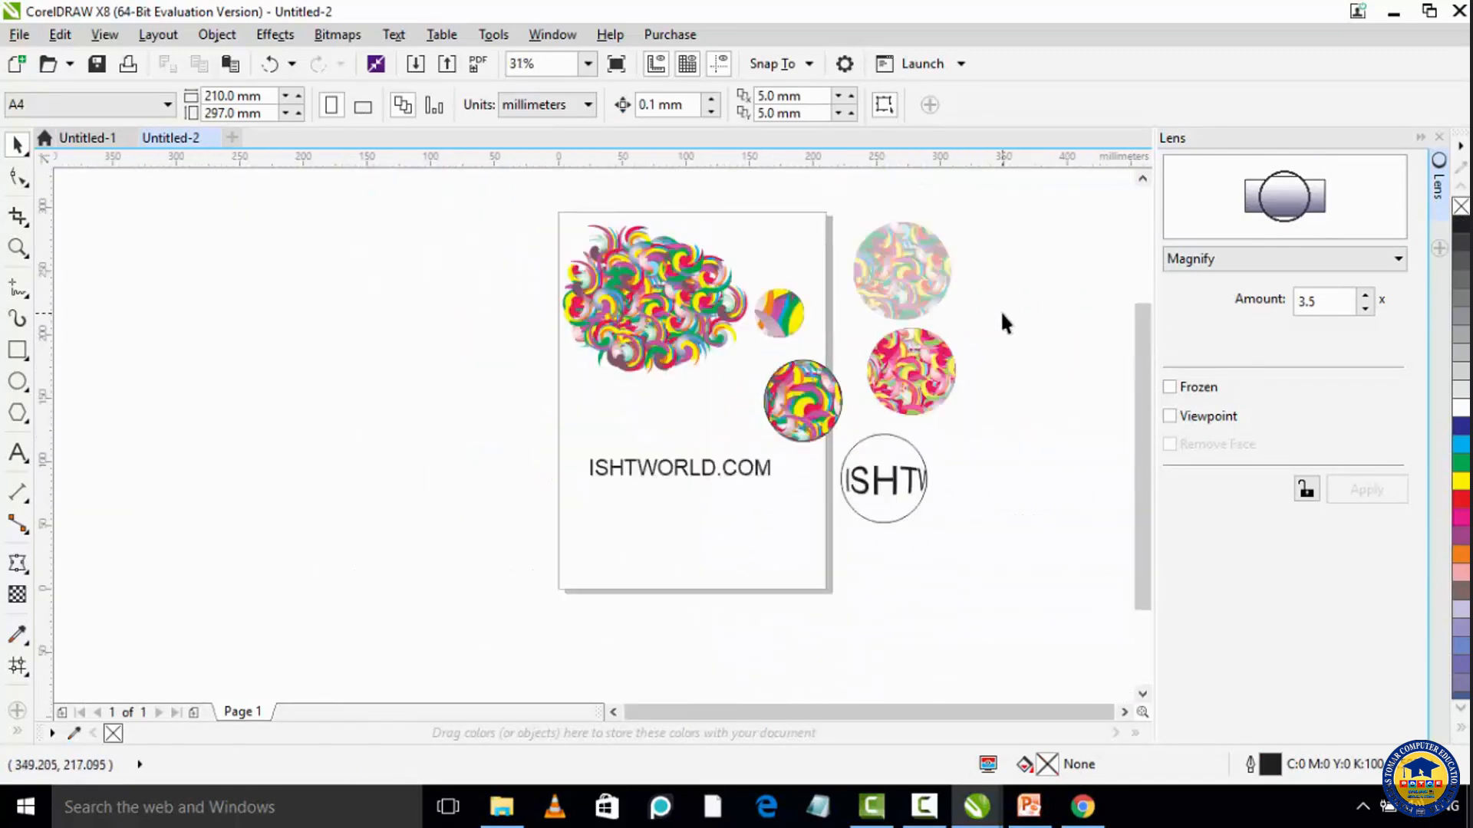